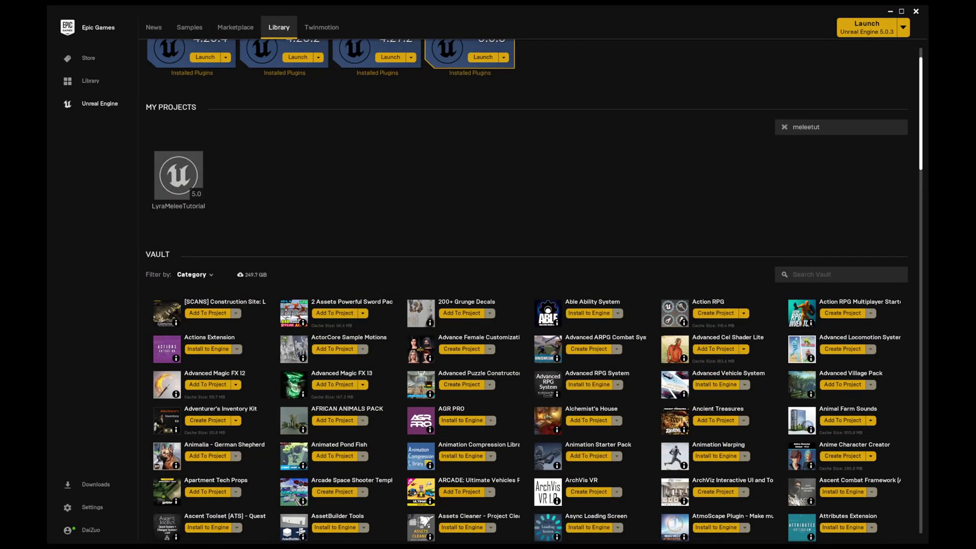
Find Paragon: Greystone in the vault by searching "grey" and add it to the LyraMeleeTutorial project
{"action": "left_click", "coordinate": [809, 274]}
{"action": "type", "text": "grey"}
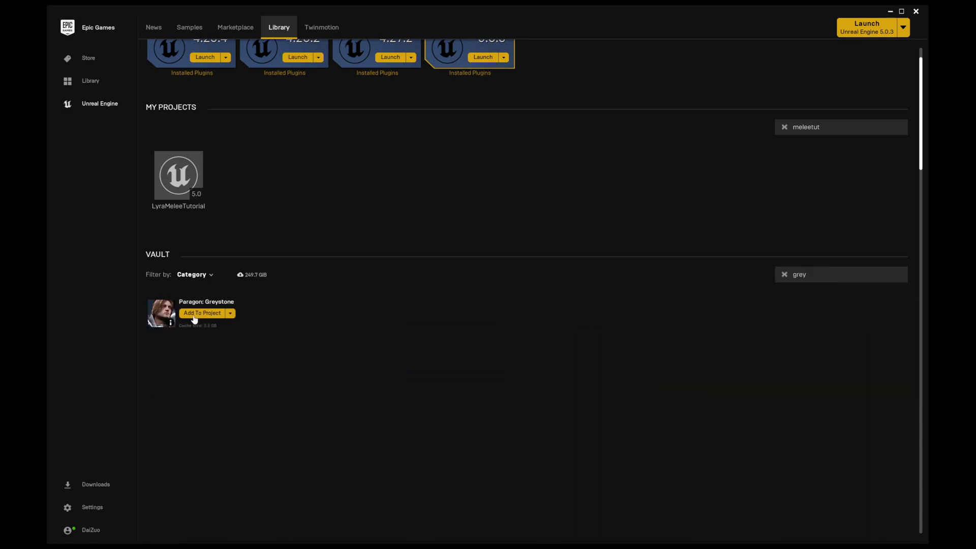
{"action": "left_click", "coordinate": [194, 313]}
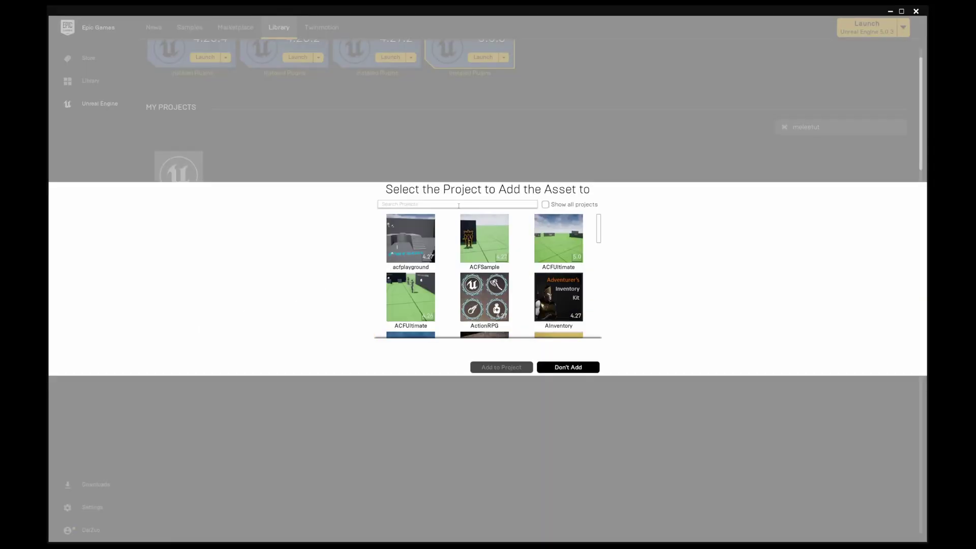
{"action": "type", "text": "mmele"}
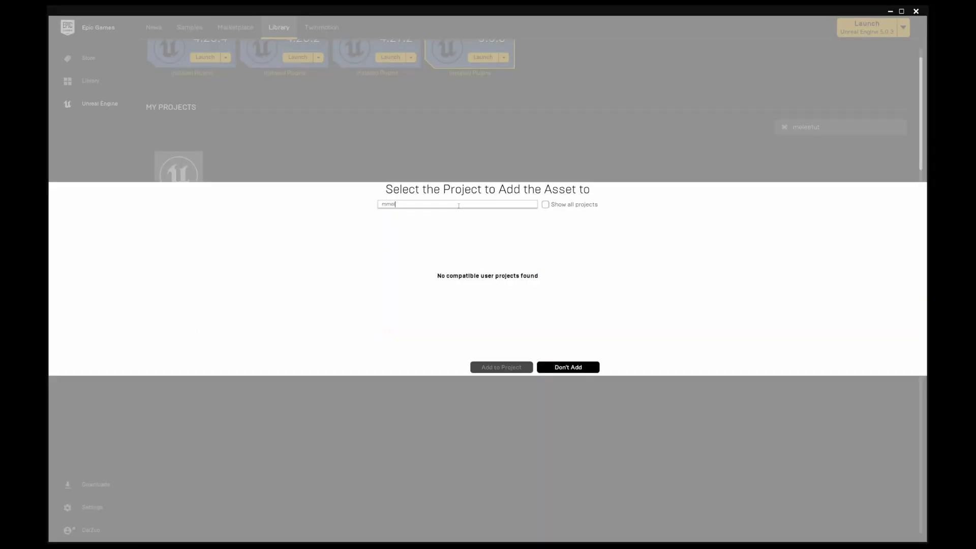
{"action": "key", "text": "BackSpace"}
{"action": "key", "text": "BackSpace"}
{"action": "key", "text": "BackSpace"}
{"action": "key", "text": "BackSpace"}
{"action": "type", "text": "tut"}
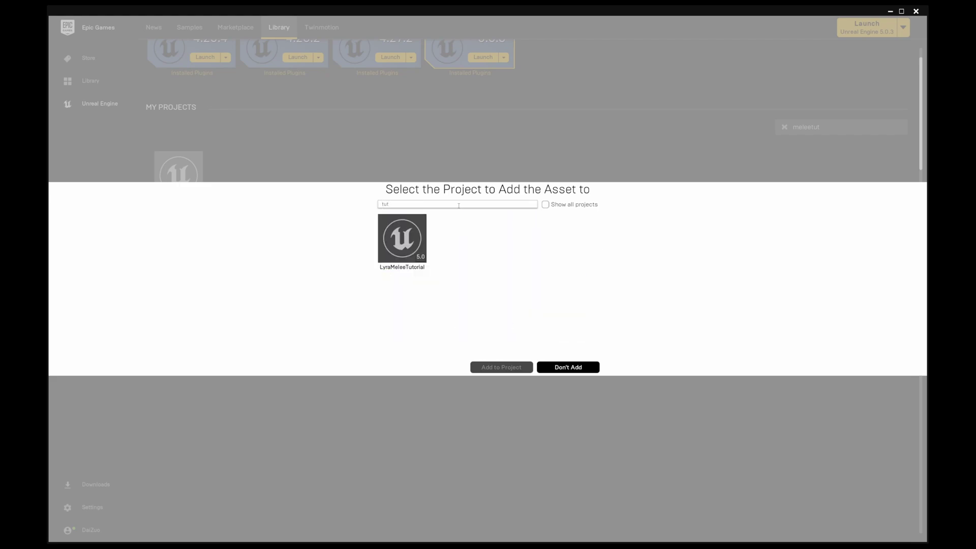
{"action": "left_click", "coordinate": [401, 244]}
{"action": "left_click", "coordinate": [500, 368]}
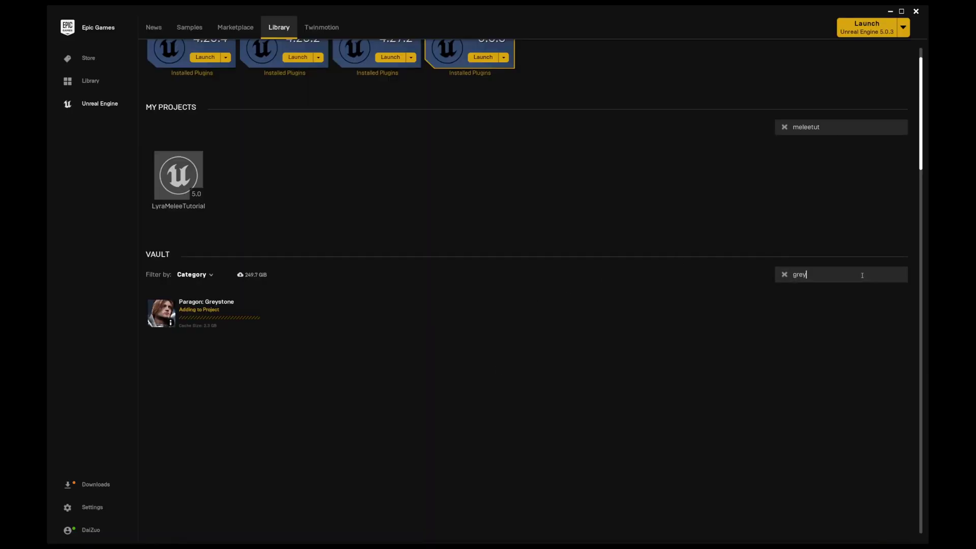
Find Free Fantasy Weapon Sample in the vault by searching "Free Fantas" and add it to the LyraMeleeTutorial project
{"action": "left_click", "coordinate": [862, 275]}
{"action": "type", "text": "F"}
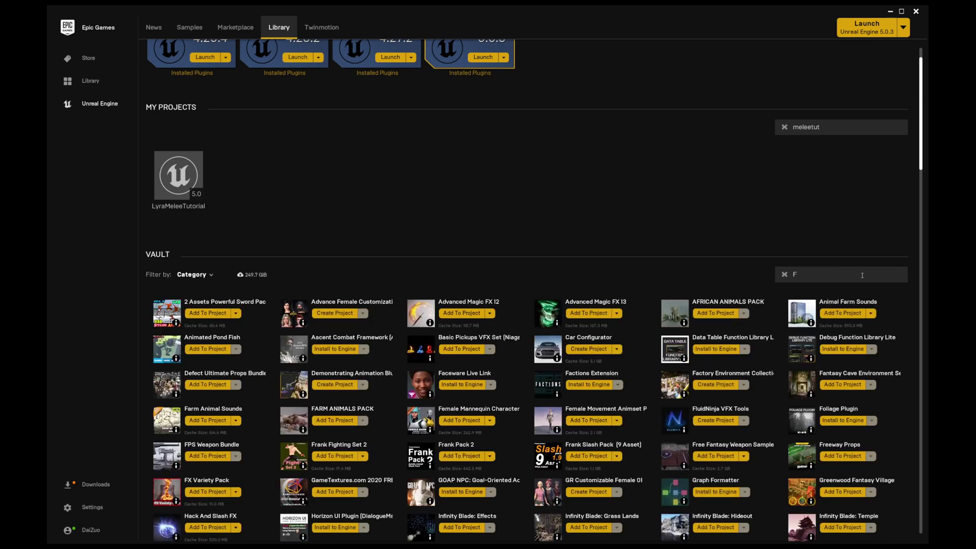
{"action": "type", "text": "ree Fantas"}
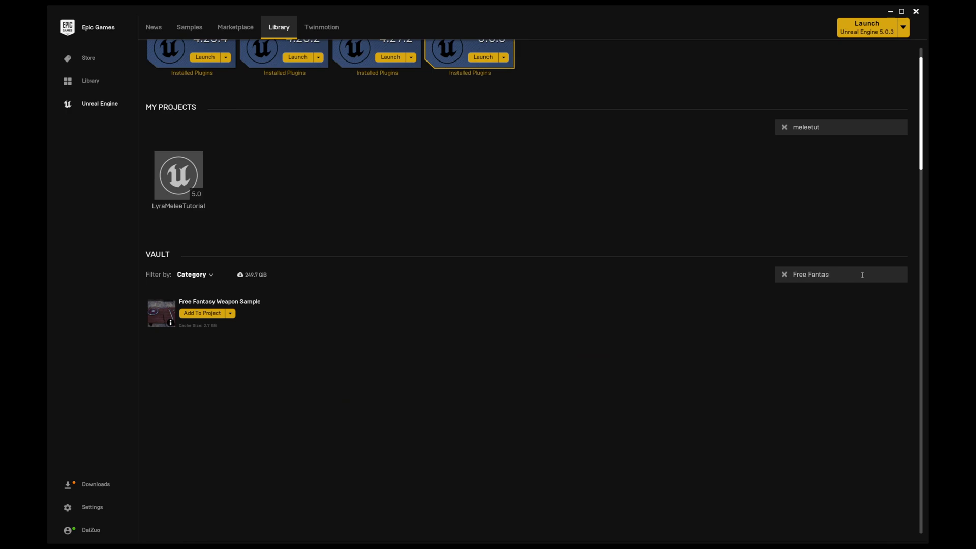
{"action": "left_click", "coordinate": [216, 315]}
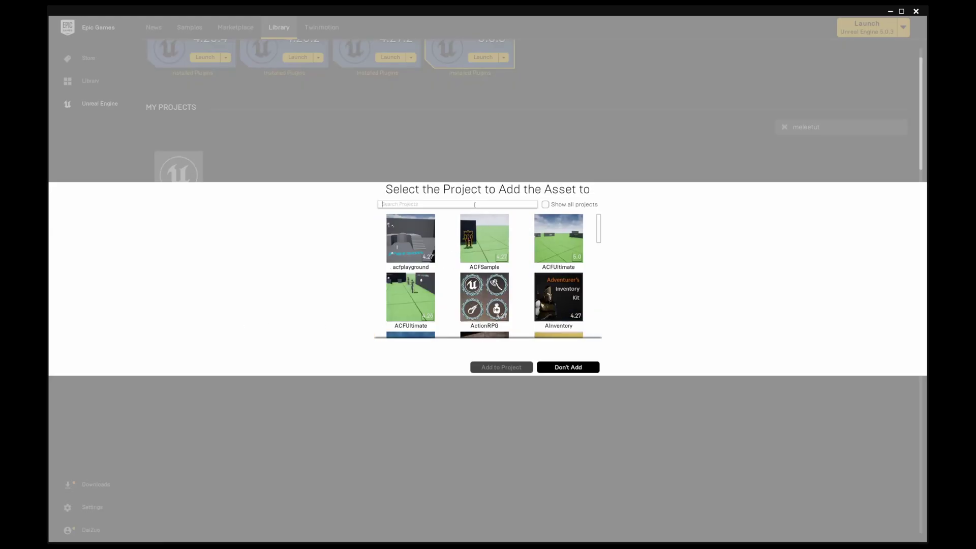
{"action": "type", "text": "tut"}
{"action": "left_click", "coordinate": [402, 238]}
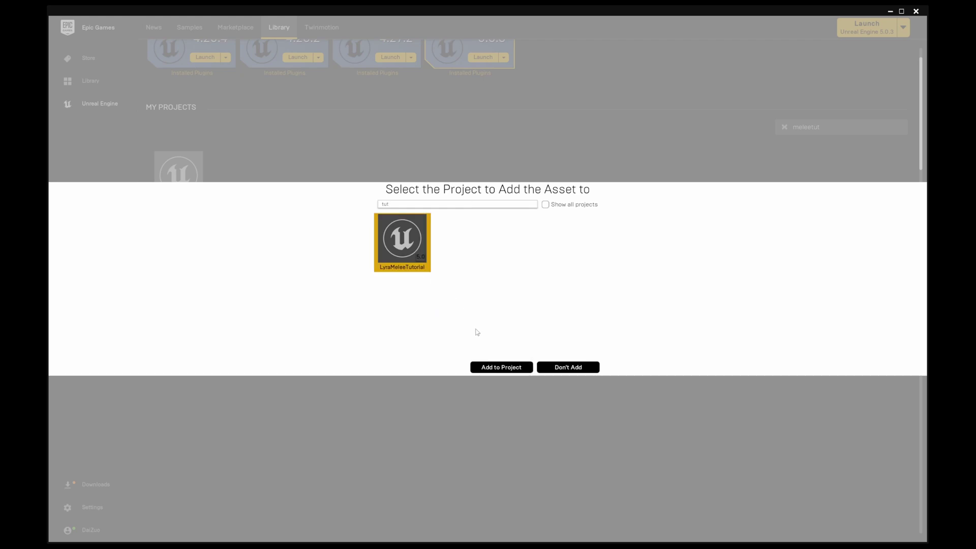
{"action": "left_click", "coordinate": [502, 367]}
Search the vault for AGR, check which engine versions AGR PRO can be installed to, and leave without installing
{"action": "left_click", "coordinate": [785, 275]}
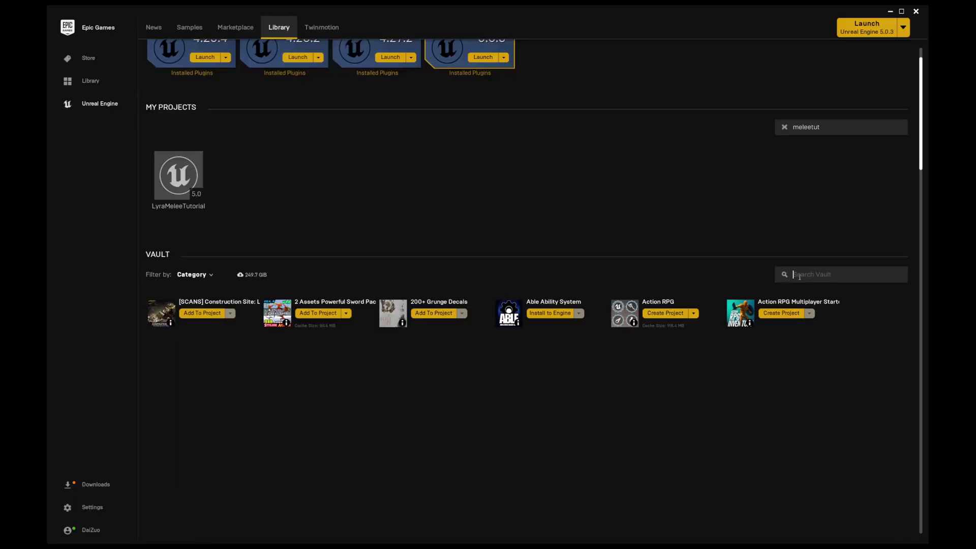
{"action": "type", "text": "AGR"}
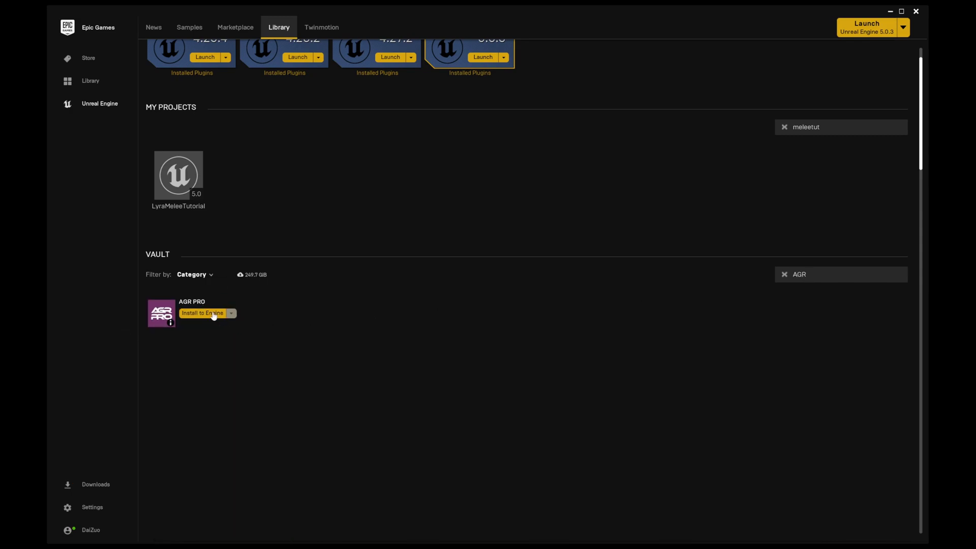
{"action": "scroll", "coordinate": [237, 322], "scroll_direction": "up", "scroll_amount": 1}
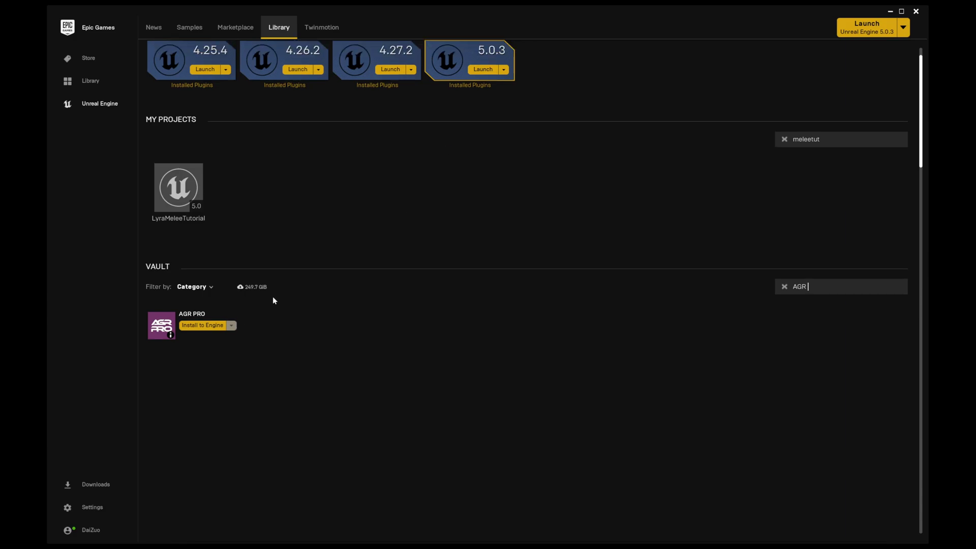
{"action": "left_click", "coordinate": [209, 326]}
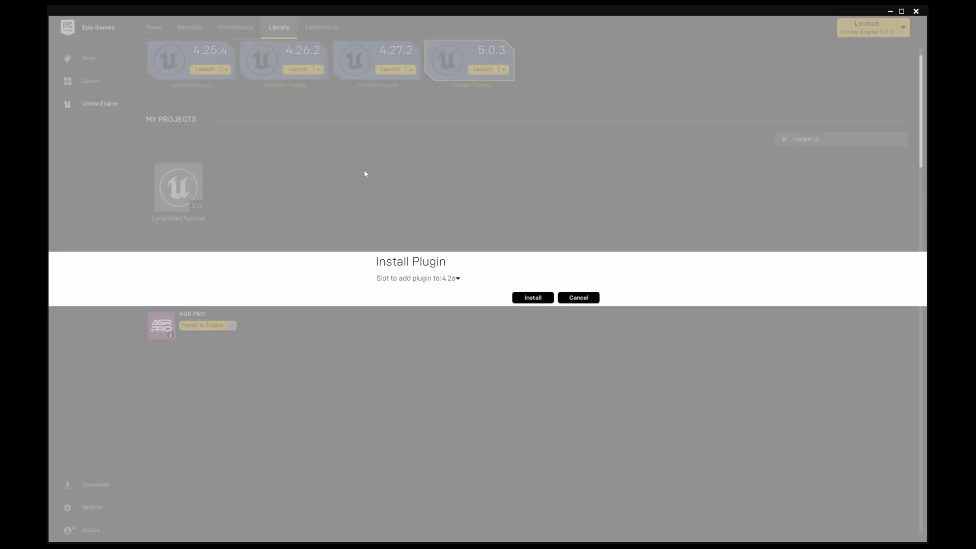
{"action": "left_click", "coordinate": [459, 280]}
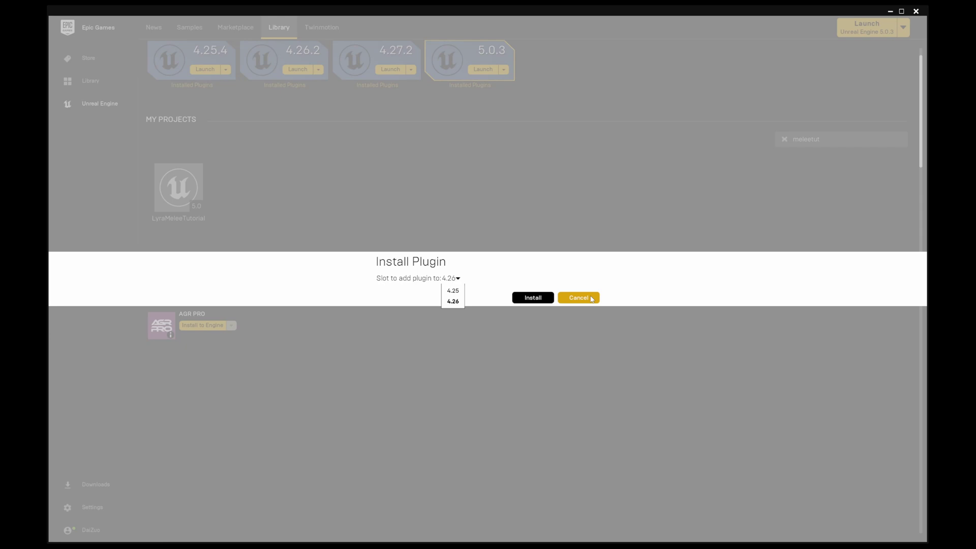
{"action": "left_click", "coordinate": [591, 299]}
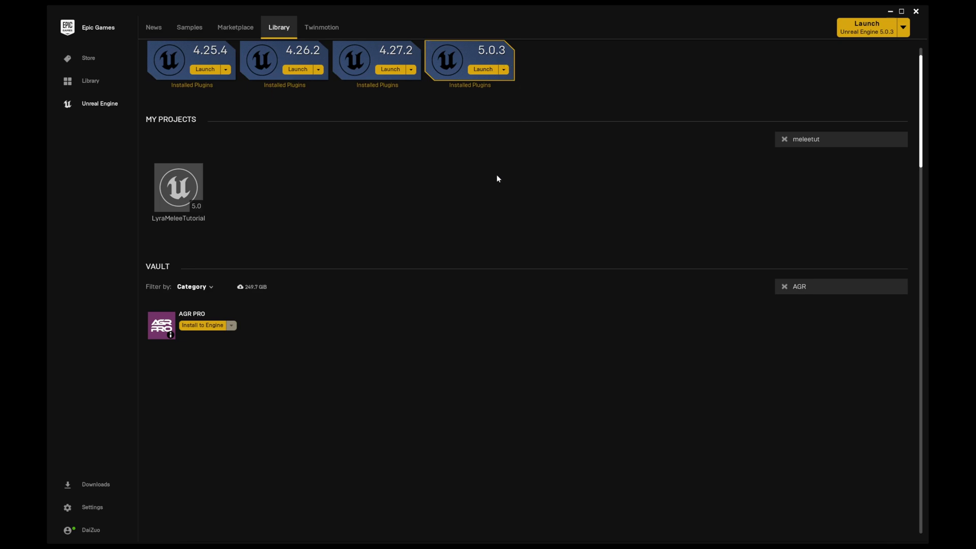
{"action": "scroll", "coordinate": [302, 366], "scroll_direction": "down", "scroll_amount": 1}
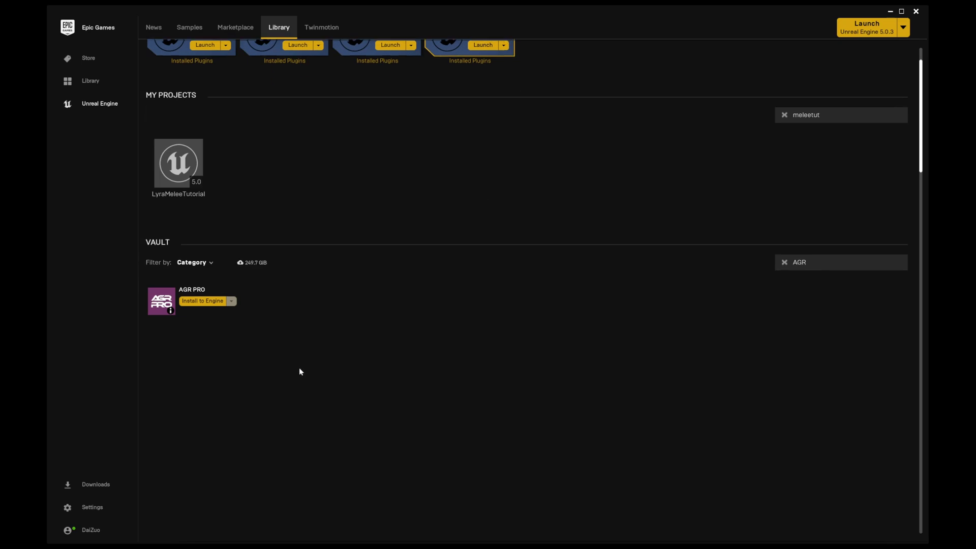
{"action": "left_click", "coordinate": [784, 239]}
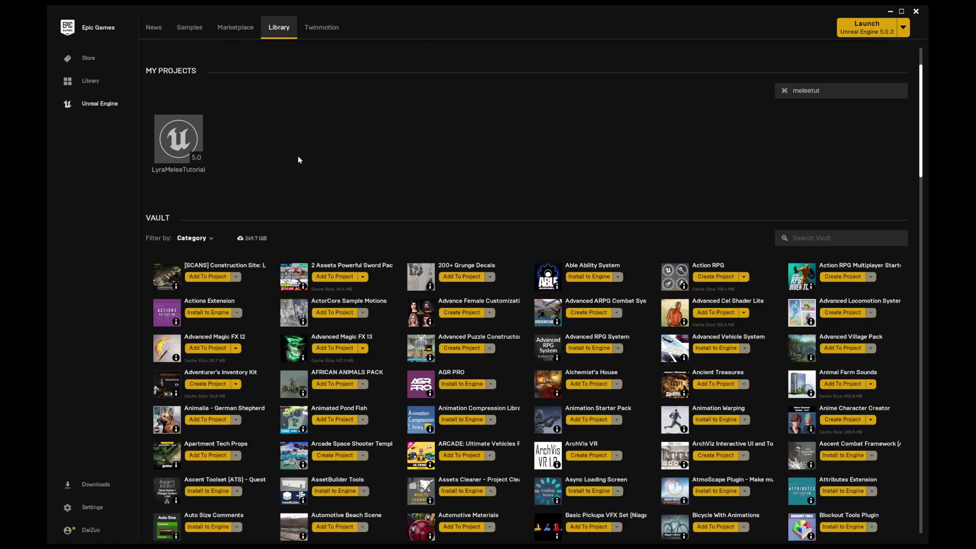
Open the LyraMeleeTutorial project in Unreal Editor and enable the AGR PRO plugin
{"action": "scroll", "coordinate": [298, 160], "scroll_direction": "up", "scroll_amount": 1}
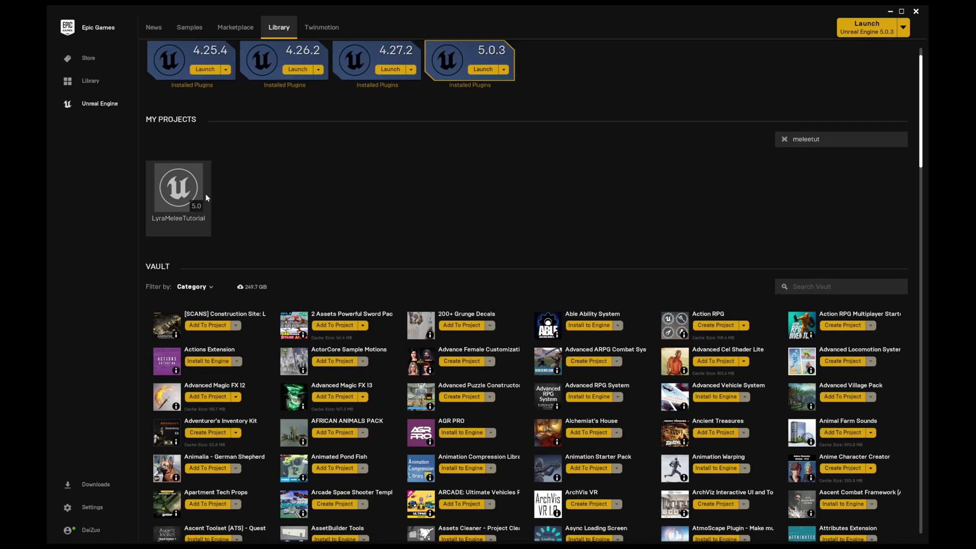
{"action": "double_click", "coordinate": [191, 195]}
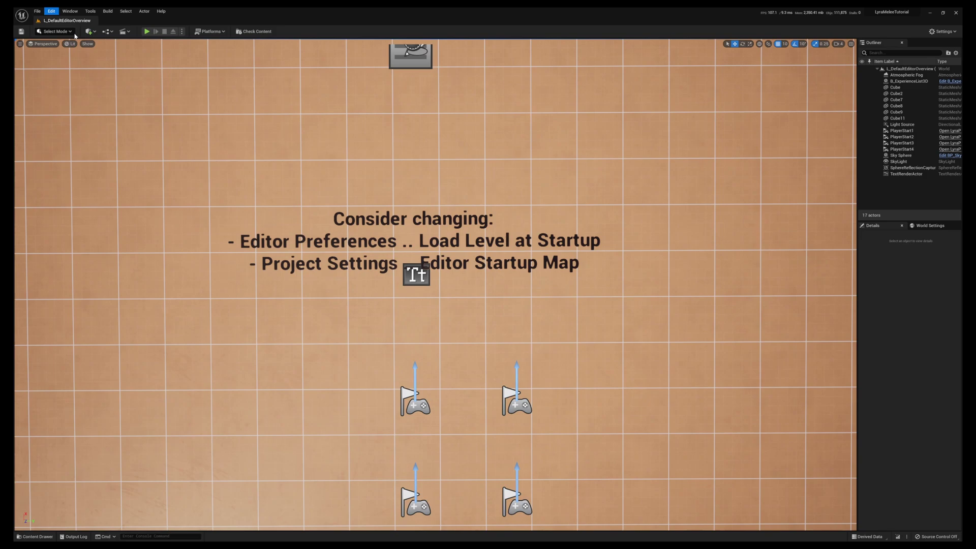
{"action": "left_click", "coordinate": [86, 111]}
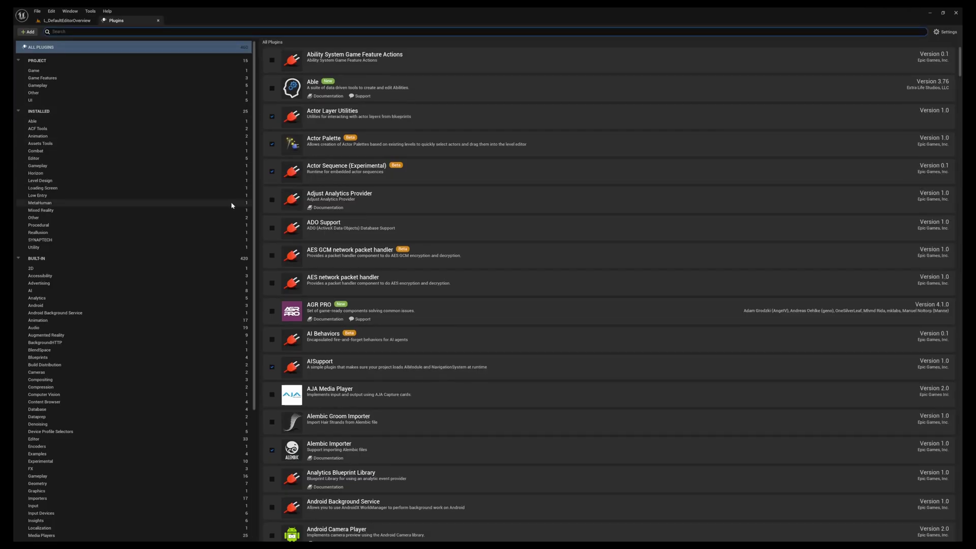
{"action": "left_click", "coordinate": [271, 311]}
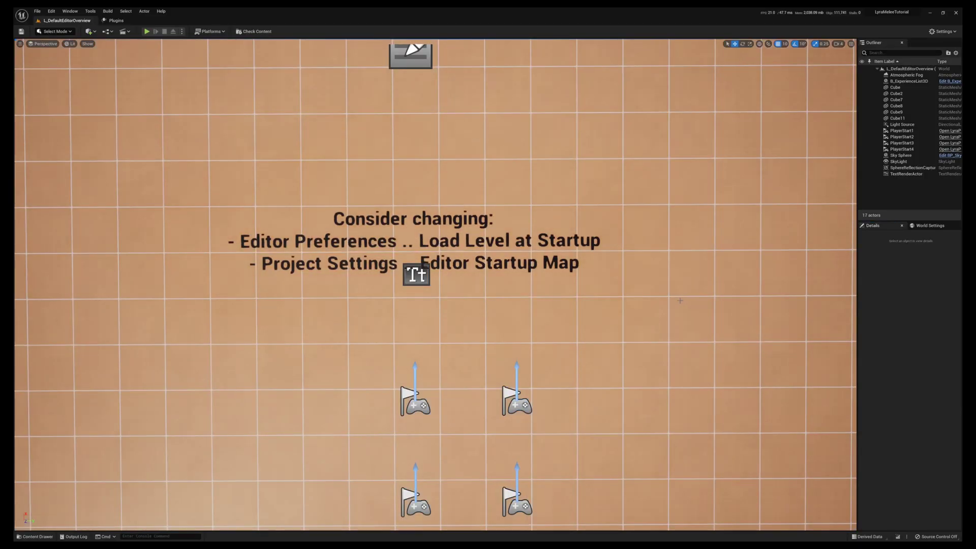
Examine the imported weapon meshes in the content folder Weapon_Pack/Mesh/Weapons/Weapons_Kit
{"action": "mouse_move", "coordinate": [531, 344]}
{"action": "right_mouse_down"}
{"action": "mouse_move", "coordinate": [507, 325]}
{"action": "mouse_move", "coordinate": [526, 334]}
{"action": "right_mouse_up"}
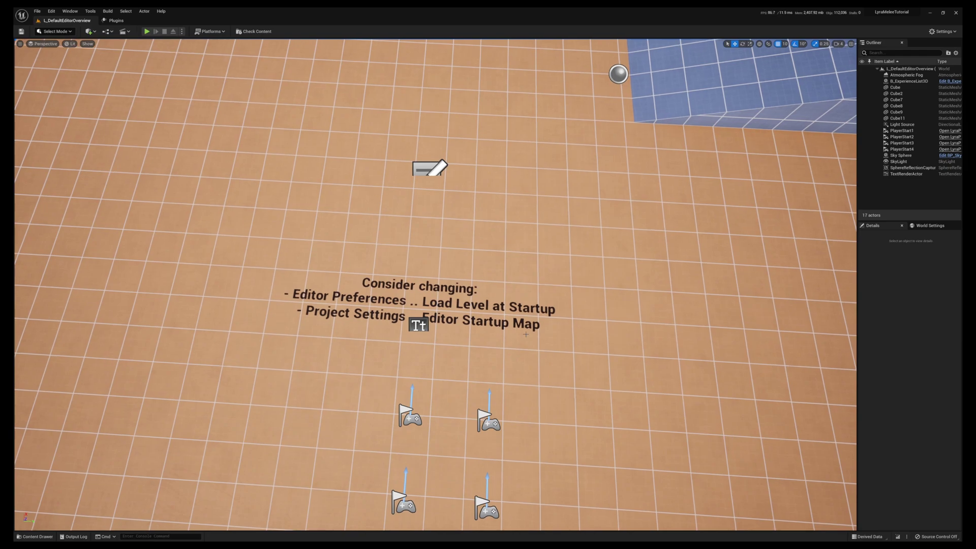
{"action": "key", "text": "ctrl+space"}
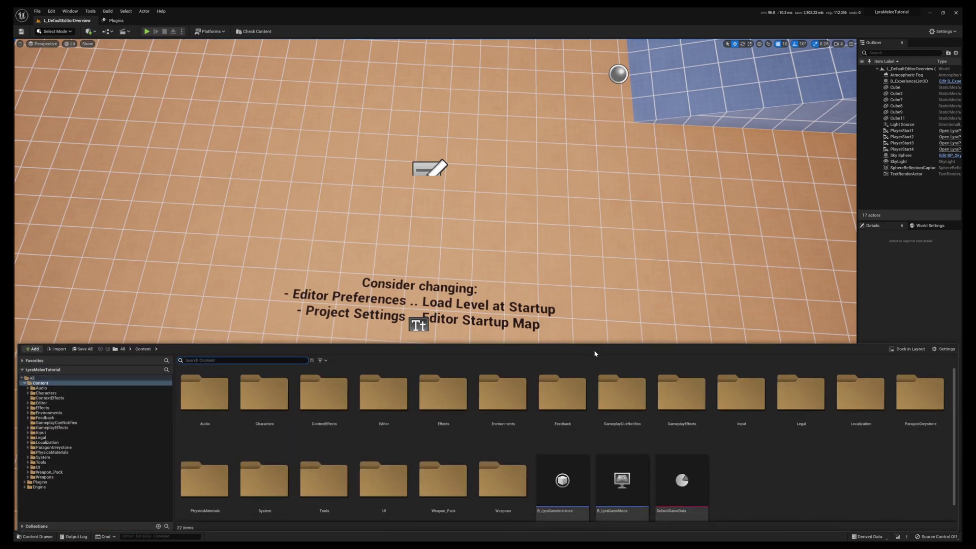
{"action": "left_click_drag", "start_coordinate": [591, 344], "coordinate": [584, 323]}
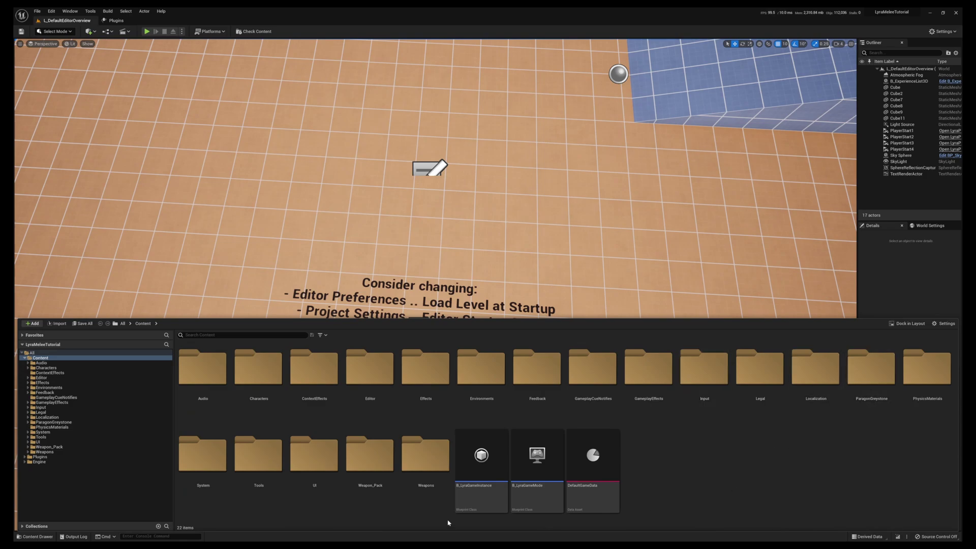
{"action": "double_click", "coordinate": [370, 465]}
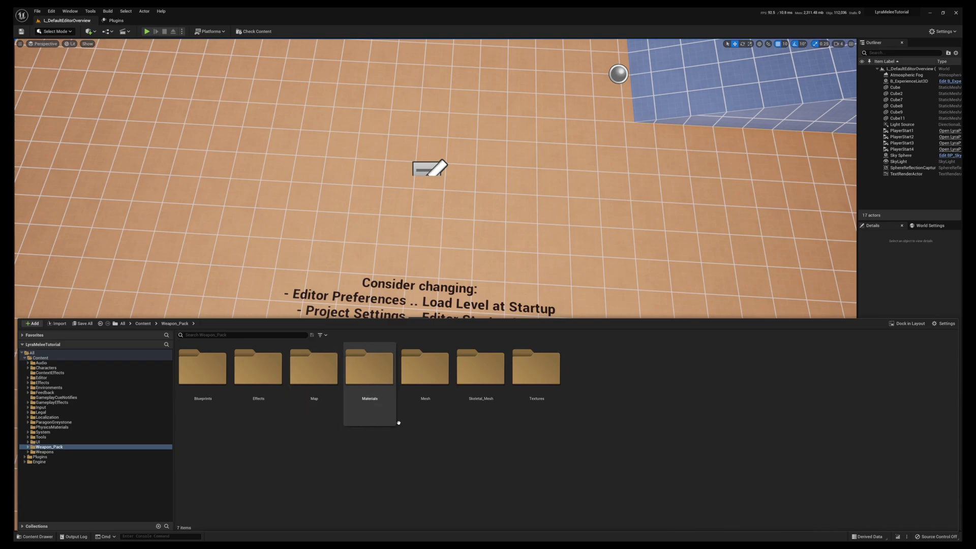
{"action": "double_click", "coordinate": [421, 392]}
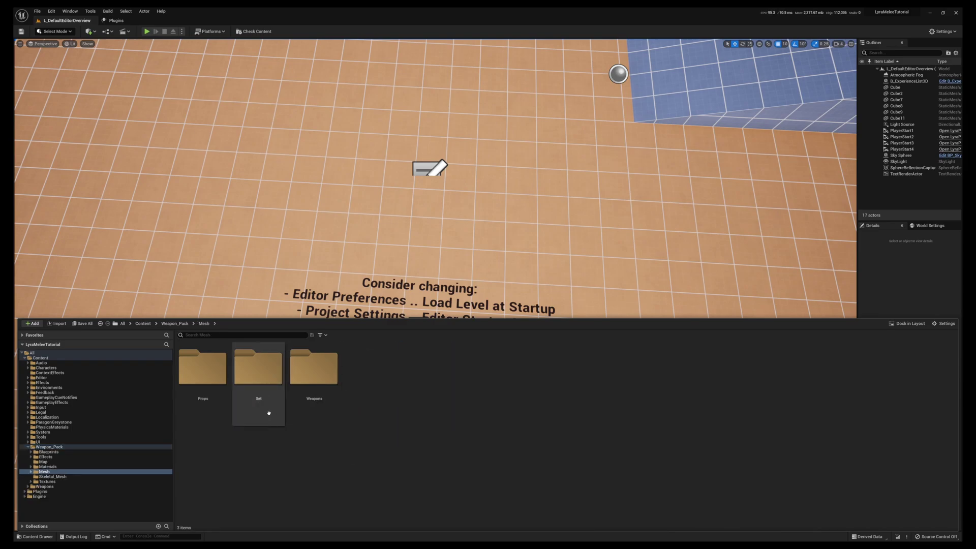
{"action": "double_click", "coordinate": [312, 377]}
{"action": "double_click", "coordinate": [227, 380]}
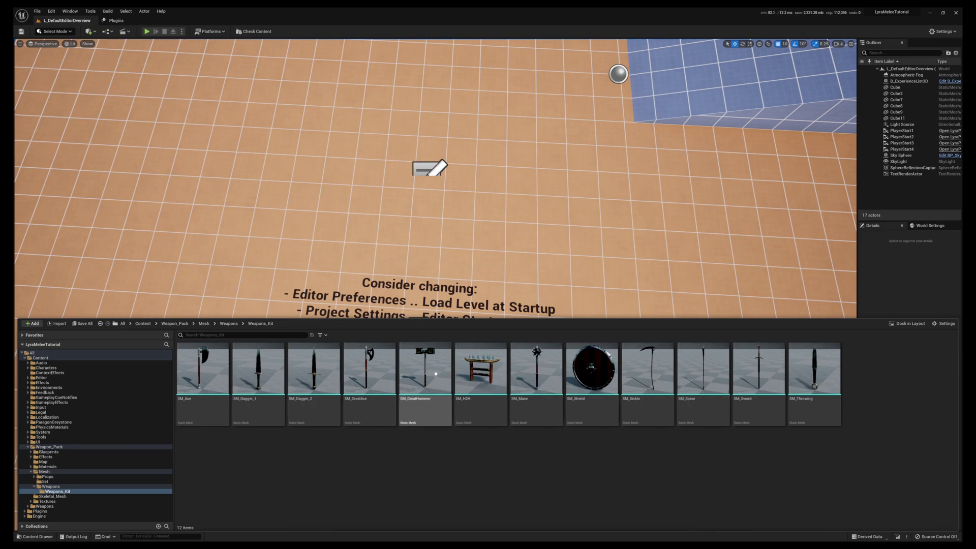
{"action": "left_click_drag", "start_coordinate": [439, 317], "coordinate": [439, 294]}
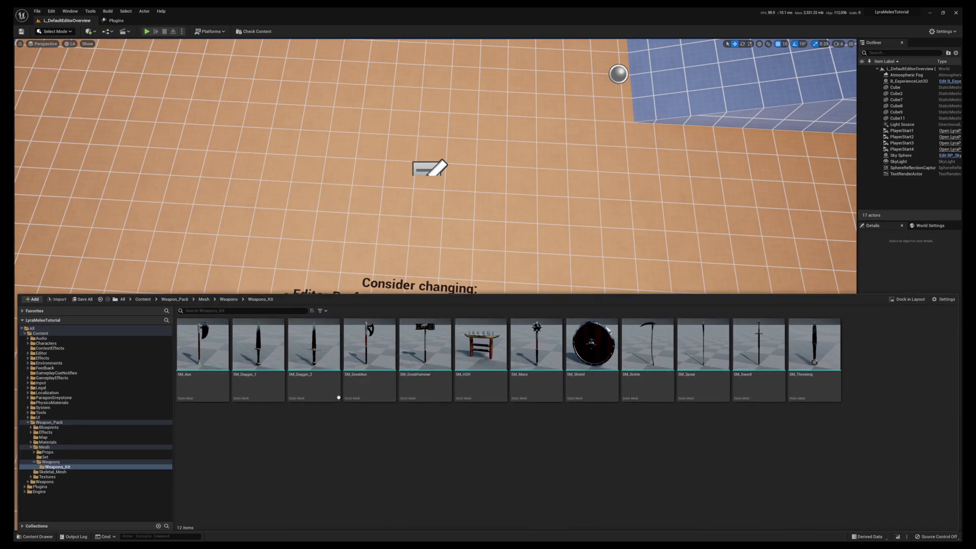
Create a folder named Sword in Characters/Heroes/Mannequin/Animations/Locomotion
{"action": "left_click", "coordinate": [29, 423]}
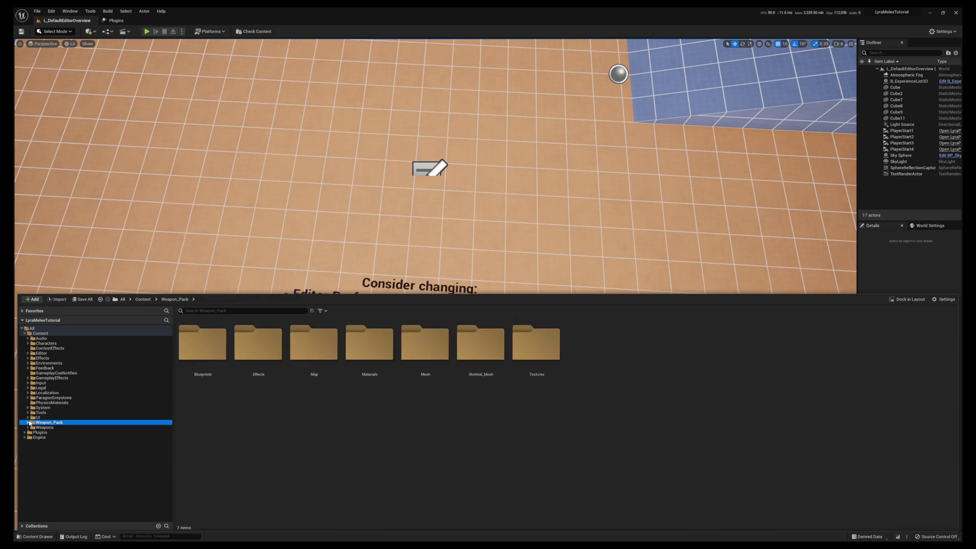
{"action": "left_click", "coordinate": [50, 343]}
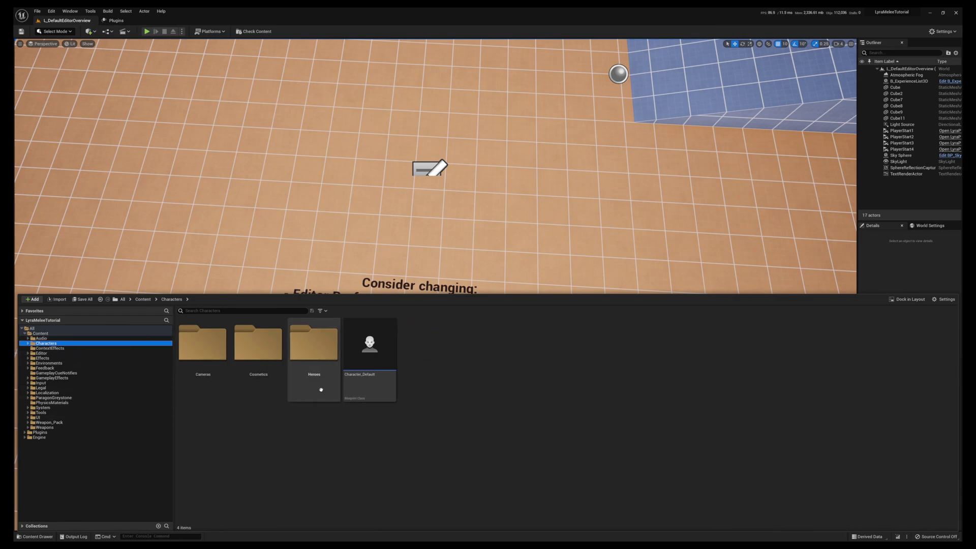
{"action": "double_click", "coordinate": [315, 356]}
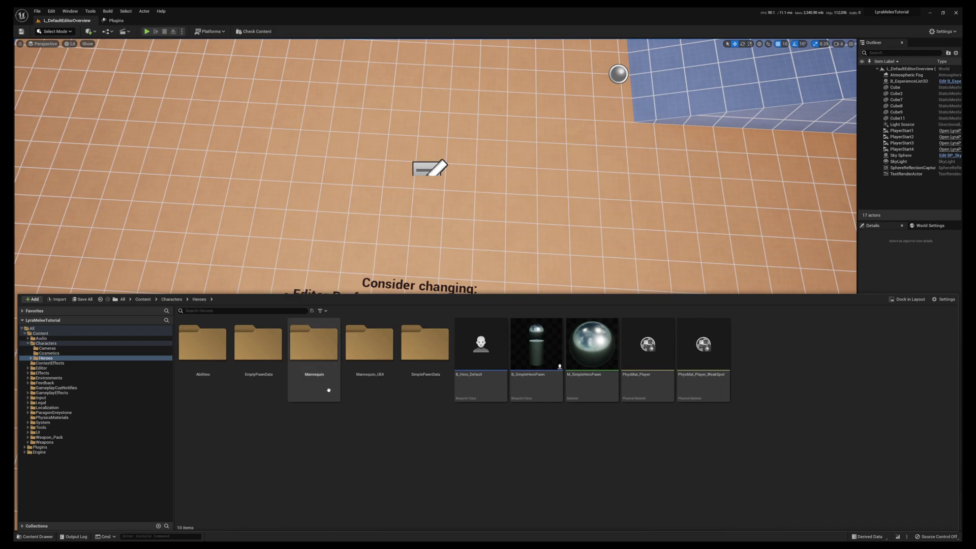
{"action": "double_click", "coordinate": [315, 346]}
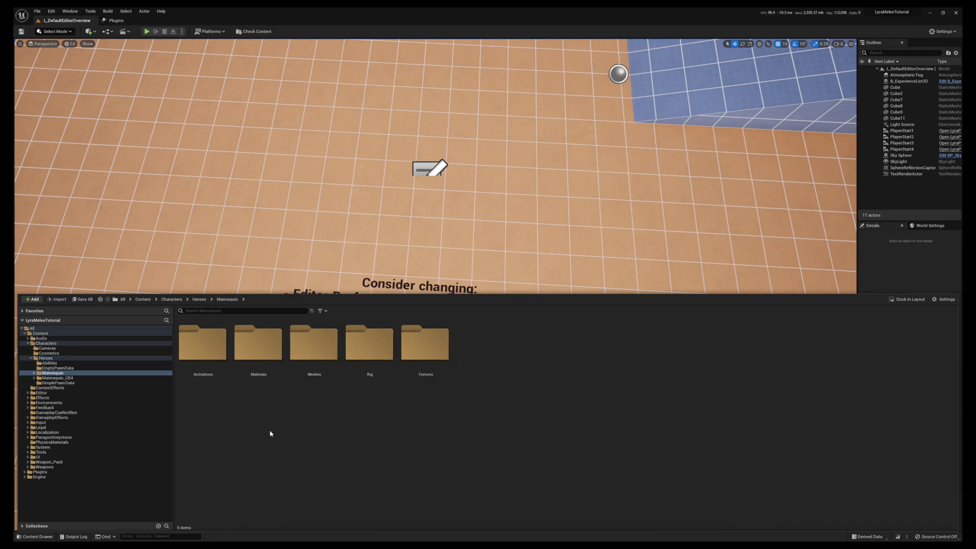
{"action": "double_click", "coordinate": [204, 348]}
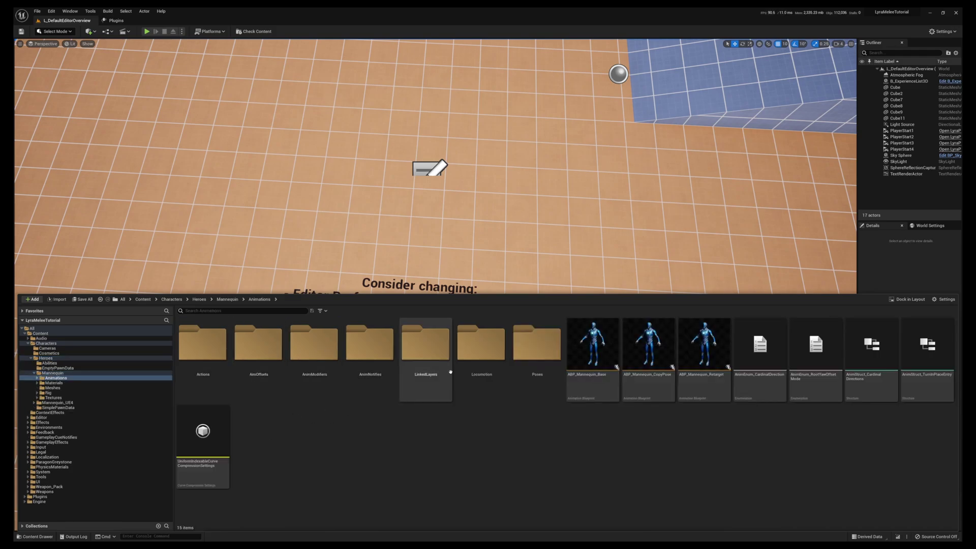
{"action": "double_click", "coordinate": [481, 356]}
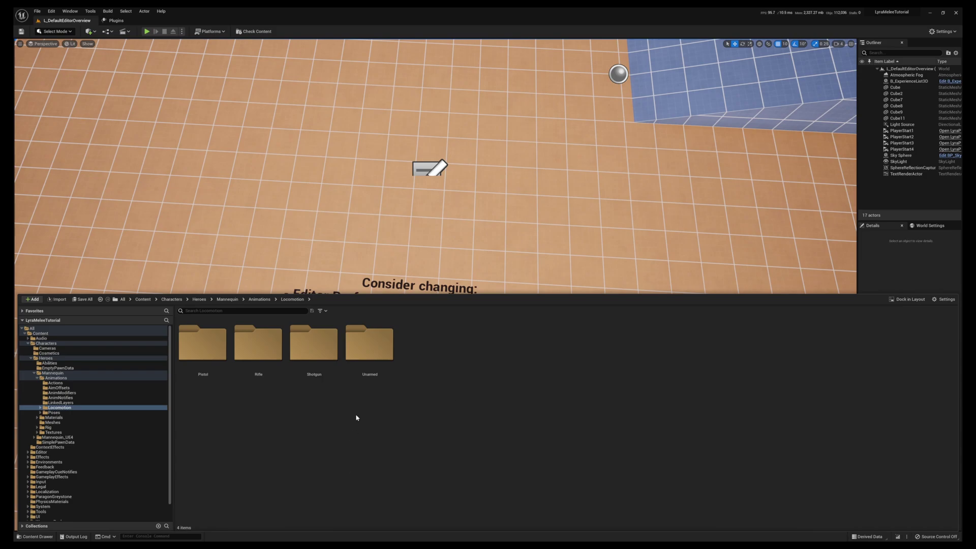
{"action": "key", "text": "ctrl+shift+n"}
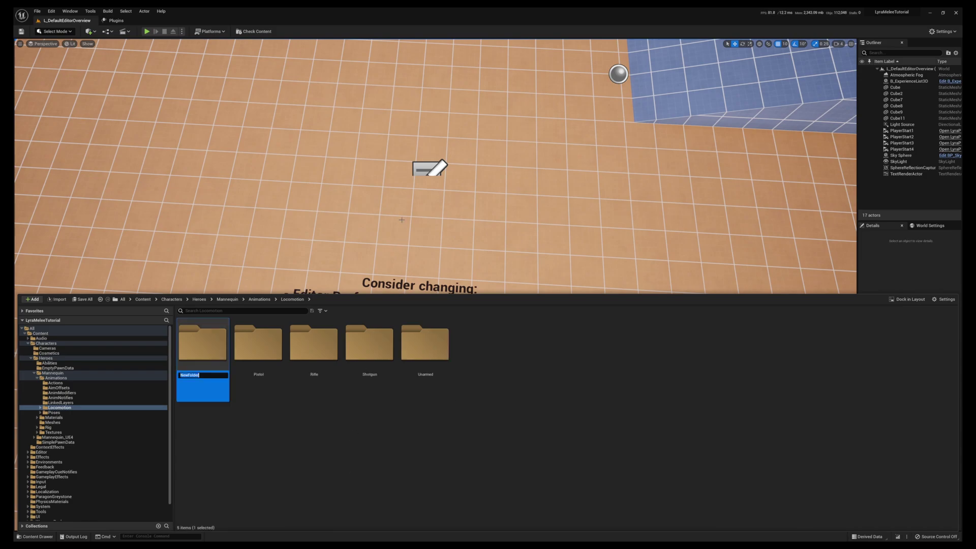
{"action": "type", "text": "Sword"}
{"action": "key", "text": "Return"}
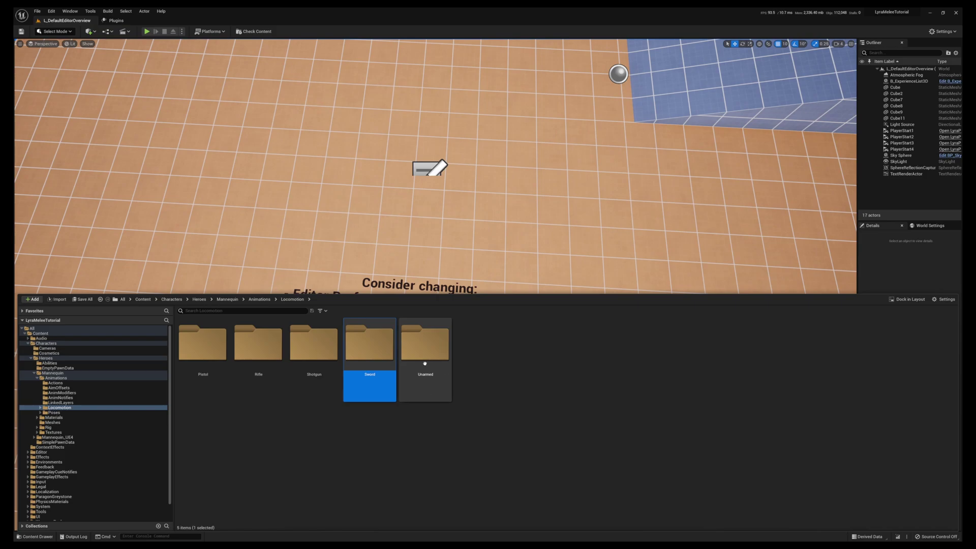
Duplicate the animation blueprints ABP_UnarmedAnimLayers and ABP_UnarmedAnimLayers_Feminine in the Unarmed locomotion folder
{"action": "double_click", "coordinate": [424, 363]}
{"action": "left_click", "coordinate": [223, 342]}
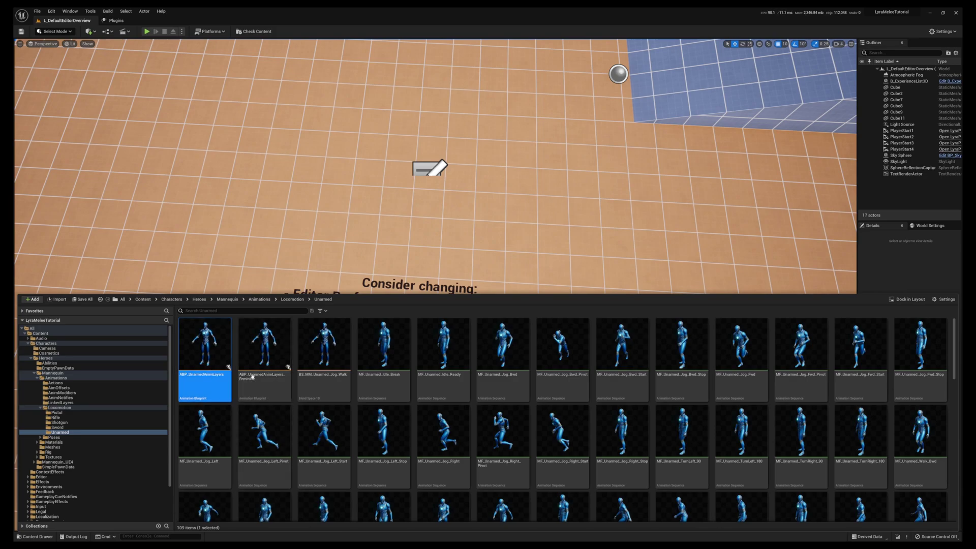
{"action": "left_click", "coordinate": [266, 355], "text": "ctrl"}
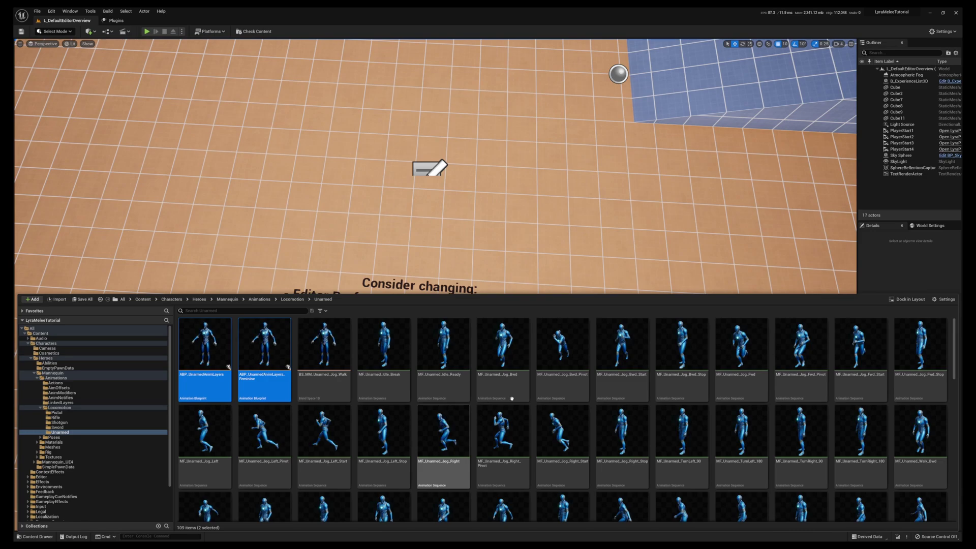
{"action": "key", "text": "ctrl+d"}
Move the two duplicated animation blueprints from the Unarmed folder into the Sword folder and open that folder
{"action": "scroll", "coordinate": [856, 427], "scroll_direction": "down", "scroll_amount": 12}
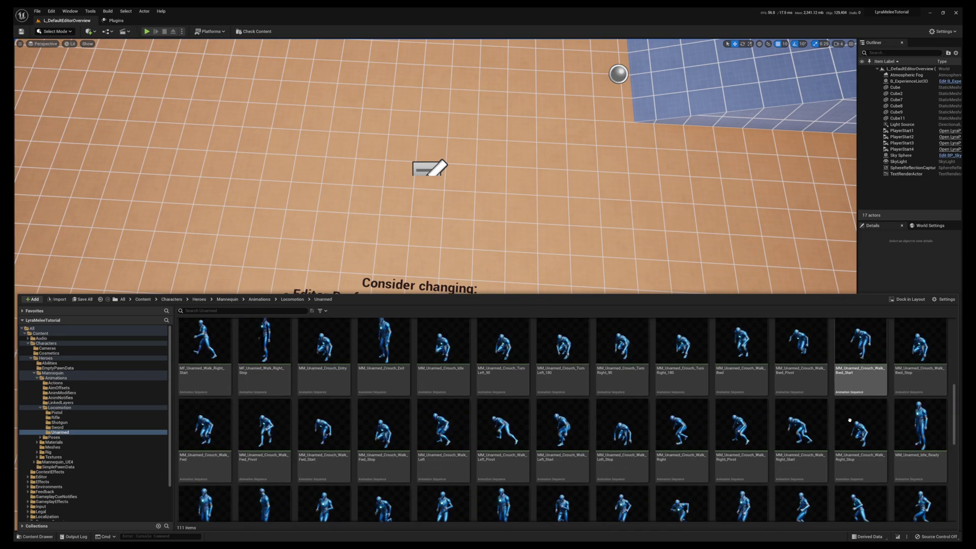
{"action": "left_click", "coordinate": [668, 537]}
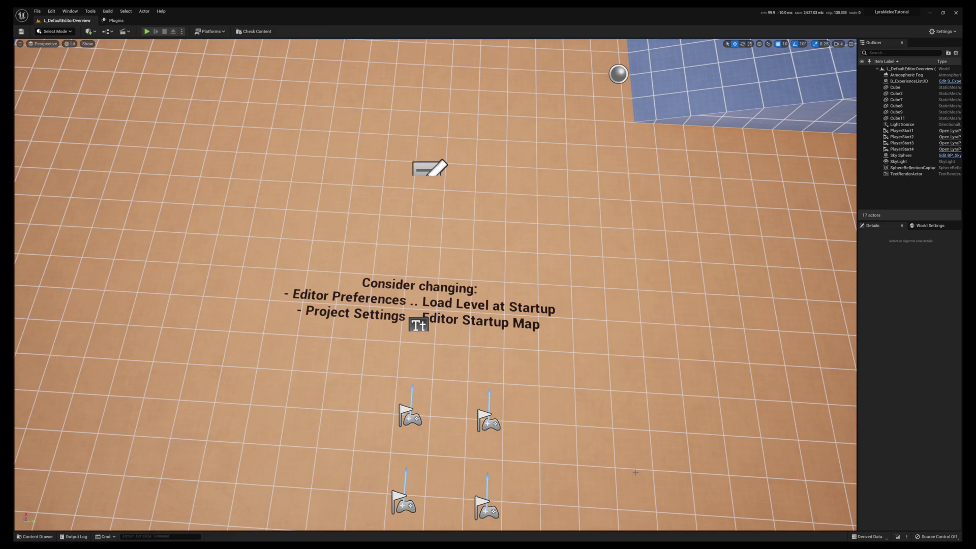
{"action": "key", "text": "ctrl+space"}
{"action": "left_click", "coordinate": [502, 462]}
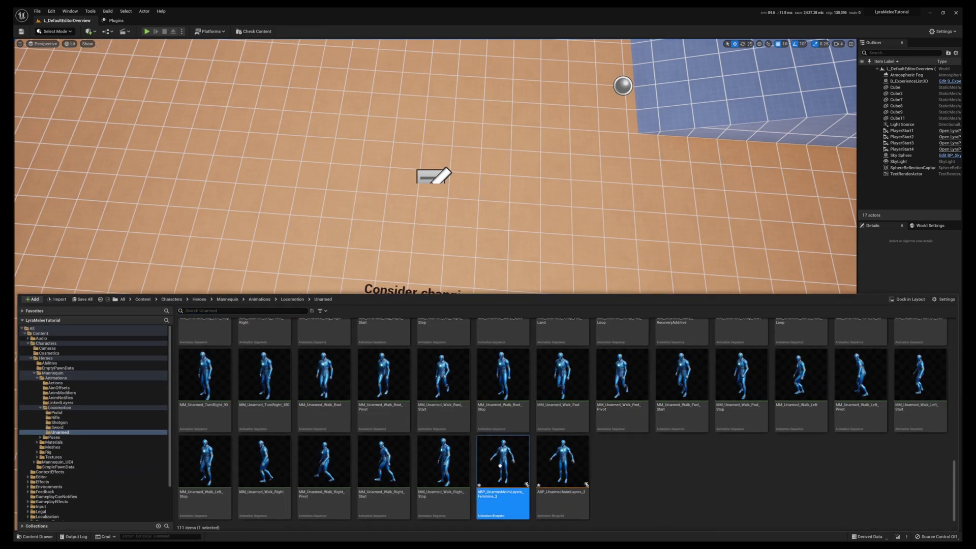
{"action": "left_click", "coordinate": [564, 482], "text": "ctrl"}
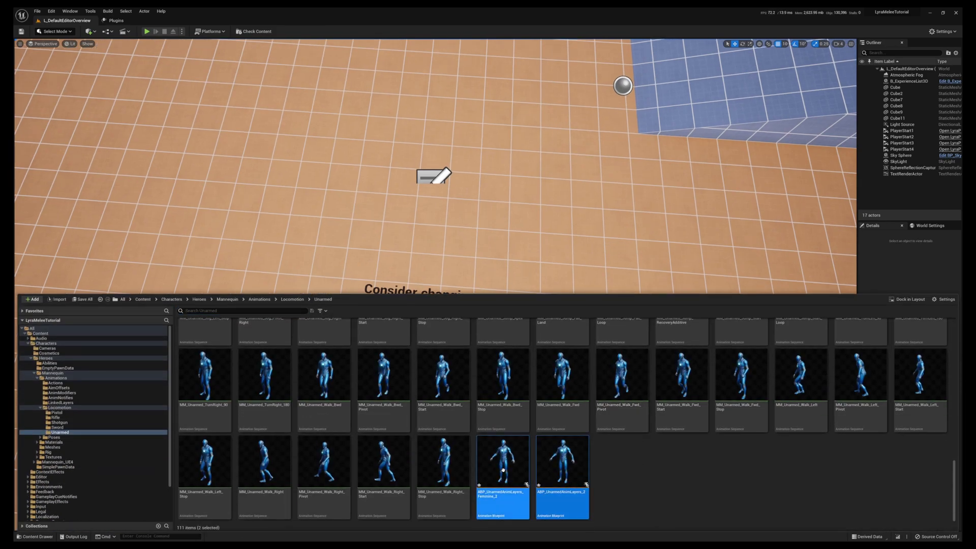
{"action": "left_click", "coordinate": [629, 497]}
{"action": "left_click", "coordinate": [502, 465]}
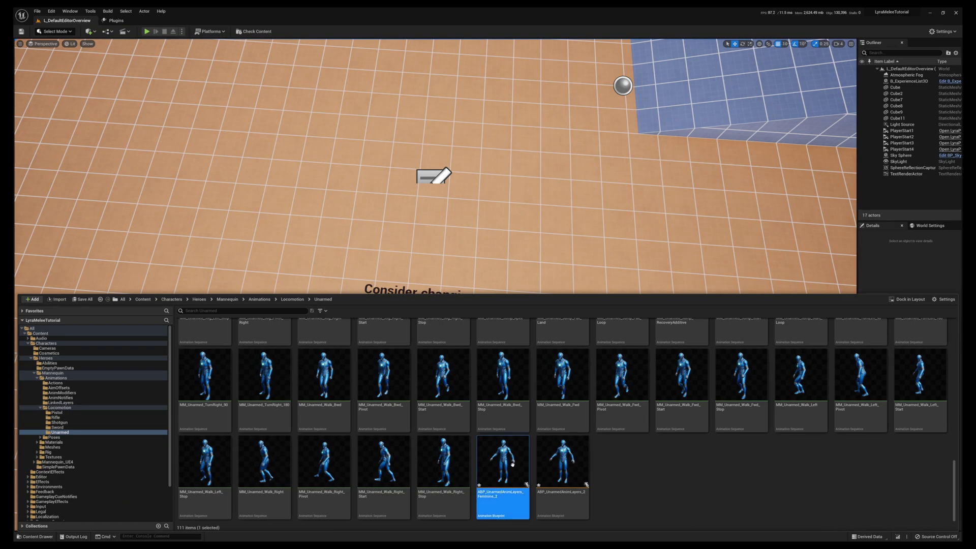
{"action": "left_click", "coordinate": [563, 481], "text": "ctrl"}
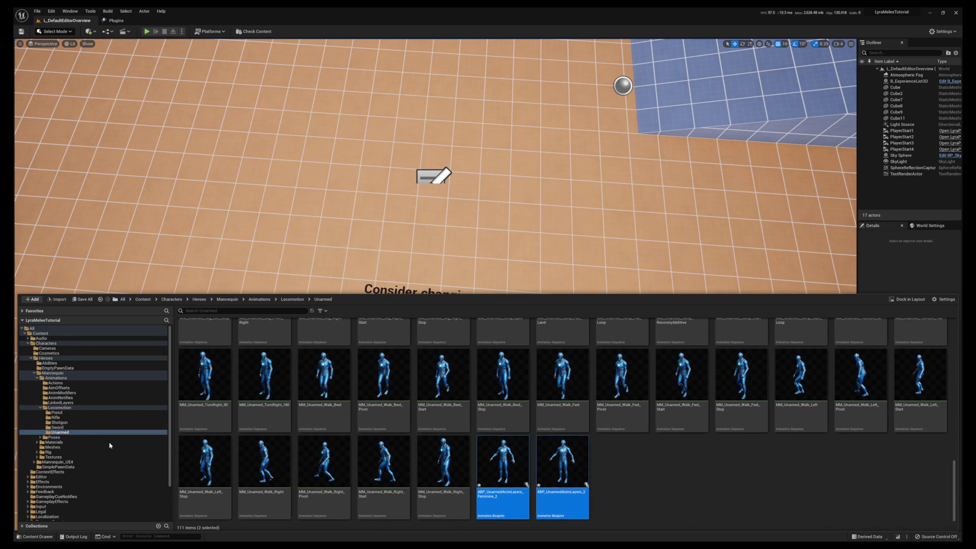
{"action": "left_click", "coordinate": [89, 427]}
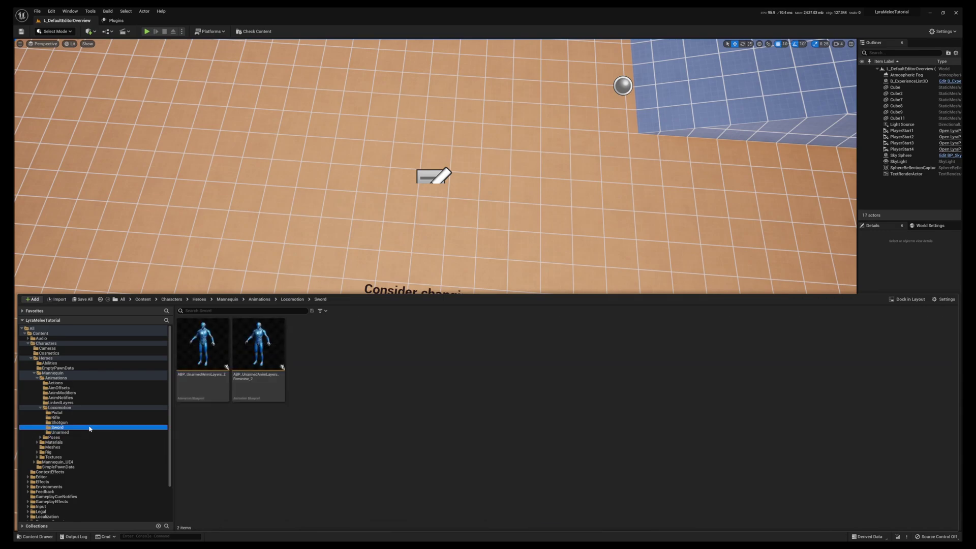
Rename the ABP_UnarmedAnimLayers copy in the Sword folder as ABP_SwordAnimLayers
{"action": "left_click", "coordinate": [202, 351]}
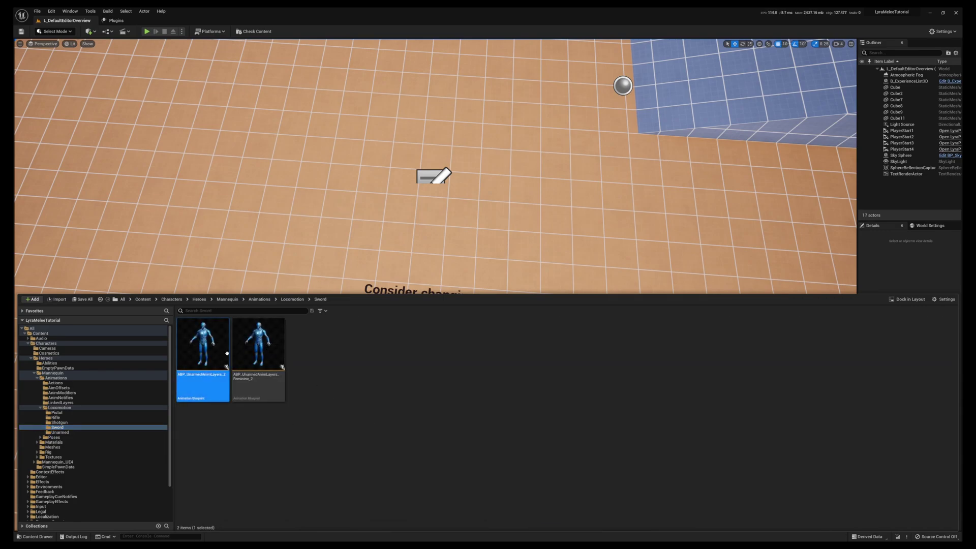
{"action": "key", "text": "F2"}
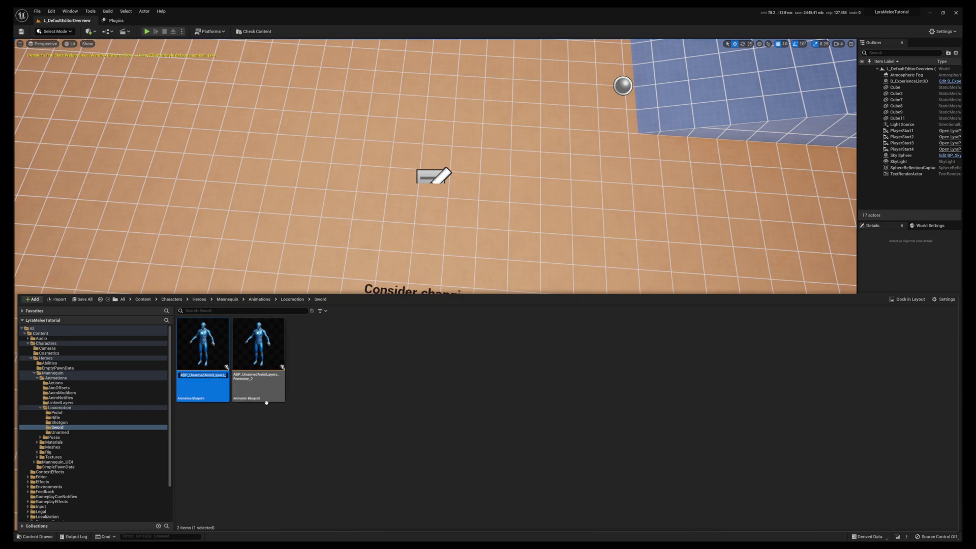
{"action": "key", "text": "End"}
{"action": "key", "text": "BackSpace"}
{"action": "key", "text": "BackSpace"}
{"action": "key", "text": "Delete"}
{"action": "key", "text": "Delete"}
{"action": "key", "text": "Delete"}
{"action": "key", "text": "Delete"}
{"action": "key", "text": "Delete"}
{"action": "key", "text": "Delete"}
{"action": "key", "text": "Delete"}
{"action": "type", "text": "swo"}
{"action": "key", "text": "BackSpace"}
{"action": "key", "text": "BackSpace"}
{"action": "type", "text": "Sword"}
{"action": "key", "text": "Return"}
Rename the feminine animation blueprint copy in the Sword folder as ABP_SwordAnimLayers_Feminine
{"action": "left_click", "coordinate": [255, 394]}
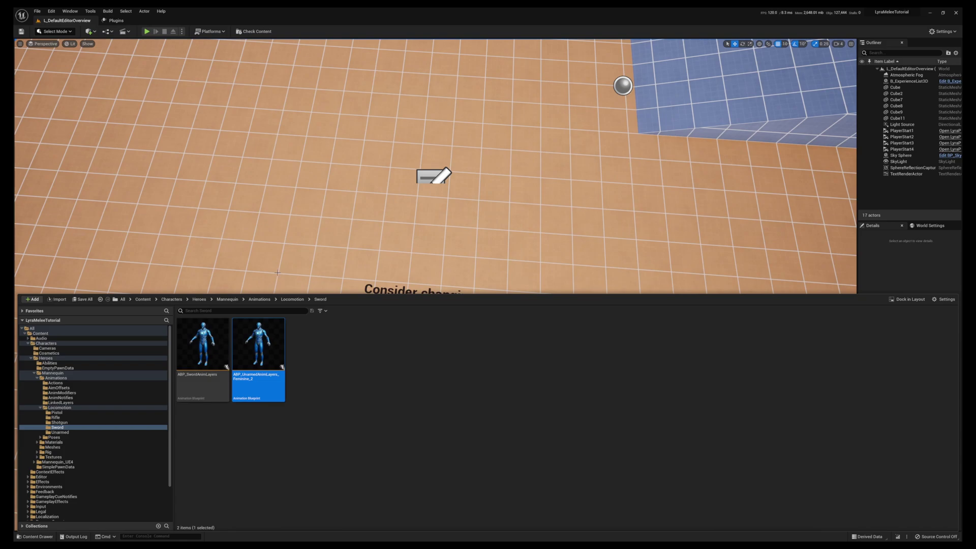
{"action": "key", "text": "F2"}
{"action": "key", "text": "Home"}
{"action": "key", "text": "Delete"}
{"action": "key", "text": "Delete"}
{"action": "key", "text": "Delete"}
{"action": "key", "text": "Delete"}
{"action": "key", "text": "Delete"}
{"action": "key", "text": "Delete"}
{"action": "key", "text": "Delete"}
{"action": "type", "text": "Sword"}
{"action": "key", "text": "Return"}
{"action": "left_click", "coordinate": [337, 414]}
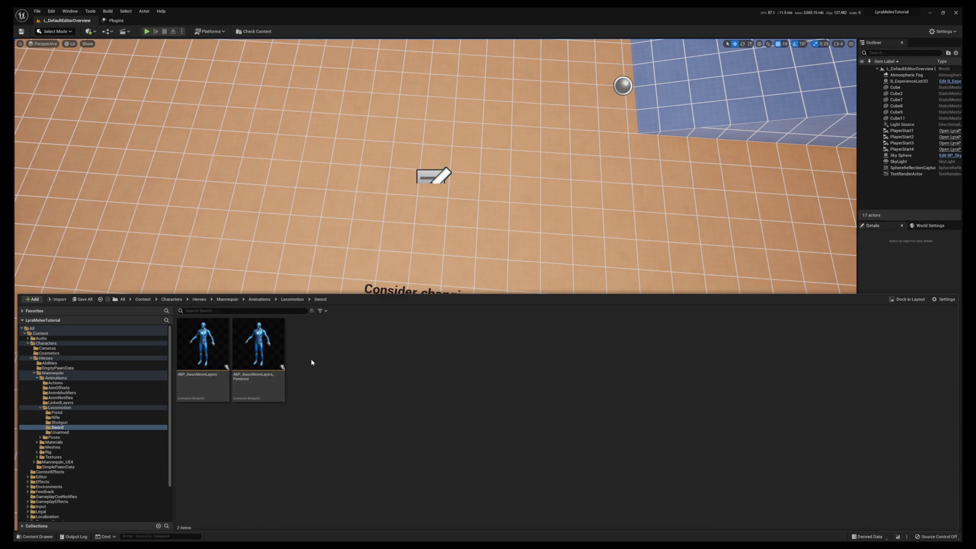
Add Greystone_Skeleton as a compatible skeleton in the asset details of SK_Mannequin_Skeleton from Heroes/Mannequin_UE4/Meshes and close the asset
{"action": "left_click", "coordinate": [200, 299]}
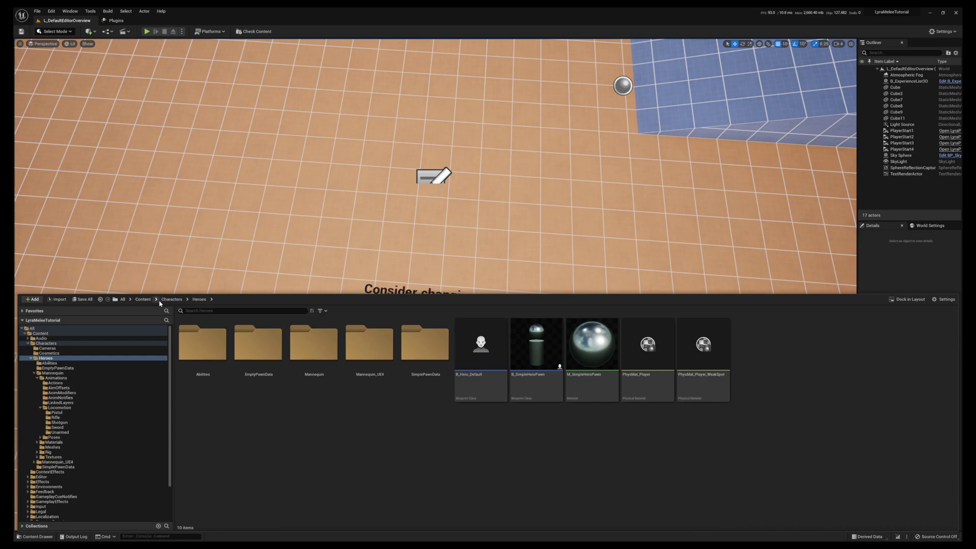
{"action": "double_click", "coordinate": [381, 375]}
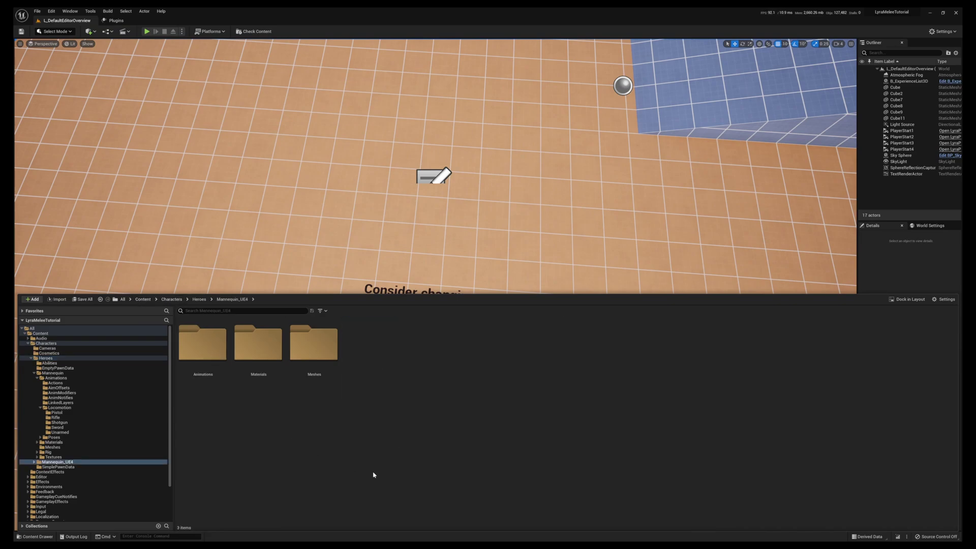
{"action": "double_click", "coordinate": [315, 372]}
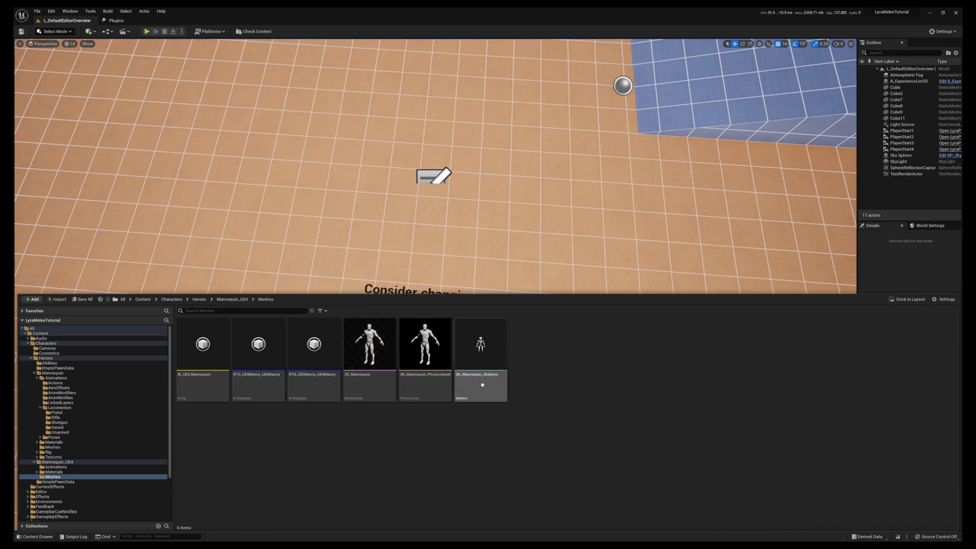
{"action": "double_click", "coordinate": [488, 353]}
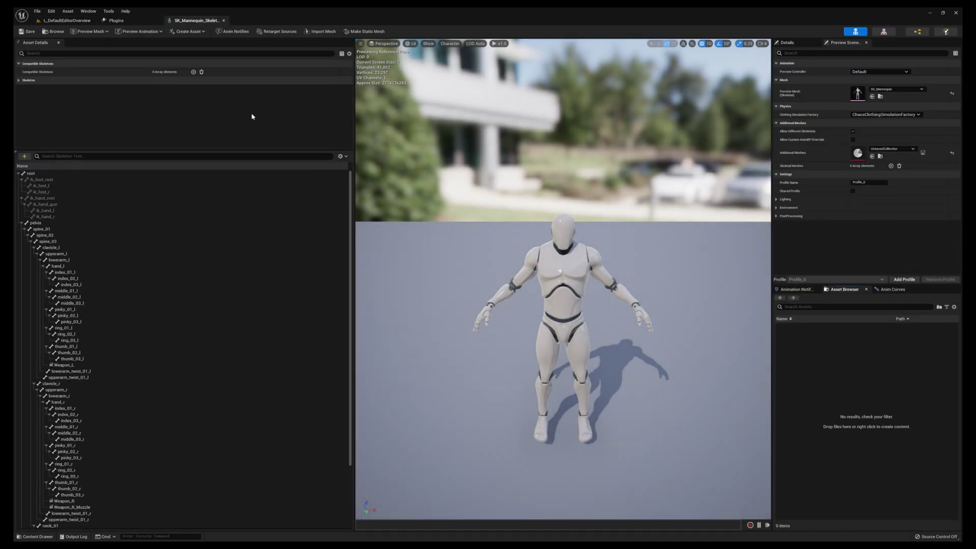
{"action": "left_click", "coordinate": [59, 43]}
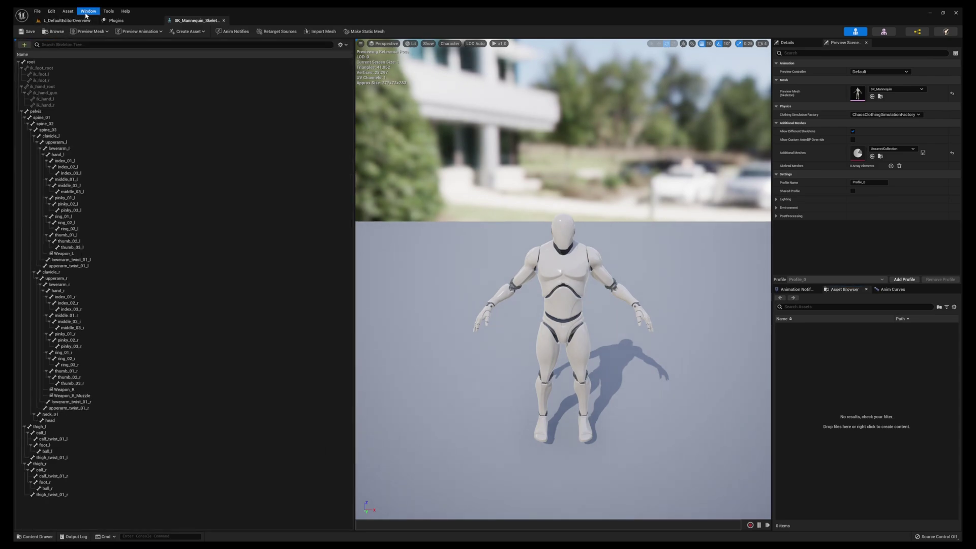
{"action": "left_click", "coordinate": [111, 87]}
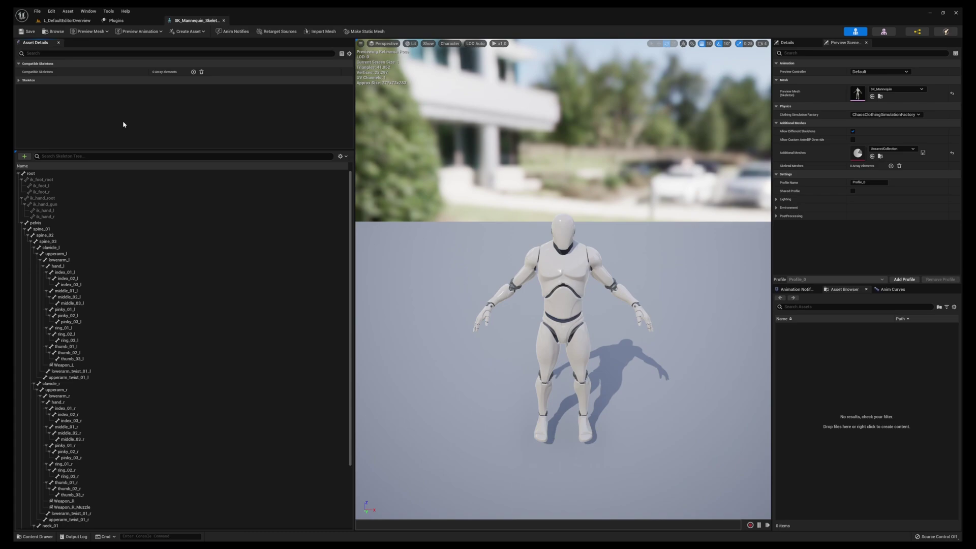
{"action": "left_click", "coordinate": [194, 72]}
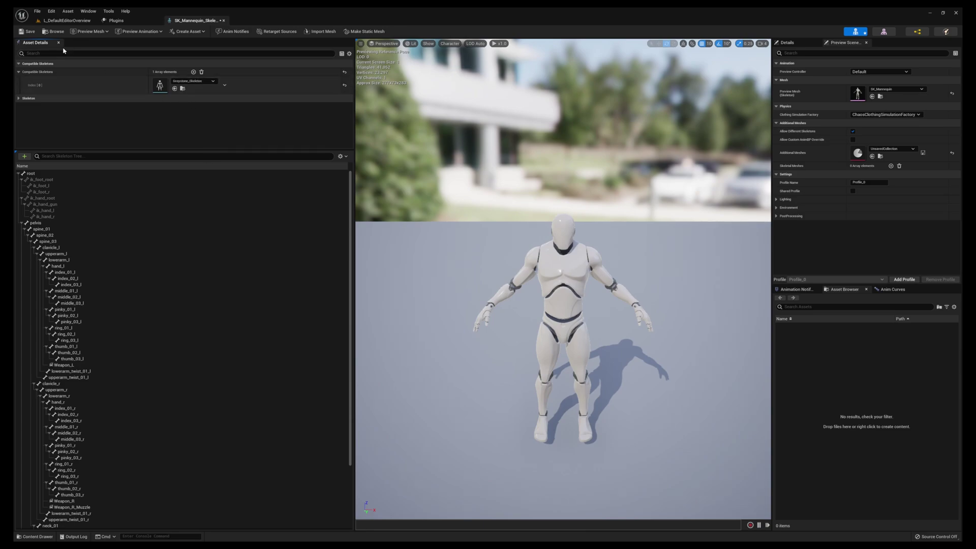
{"action": "left_click", "coordinate": [224, 20]}
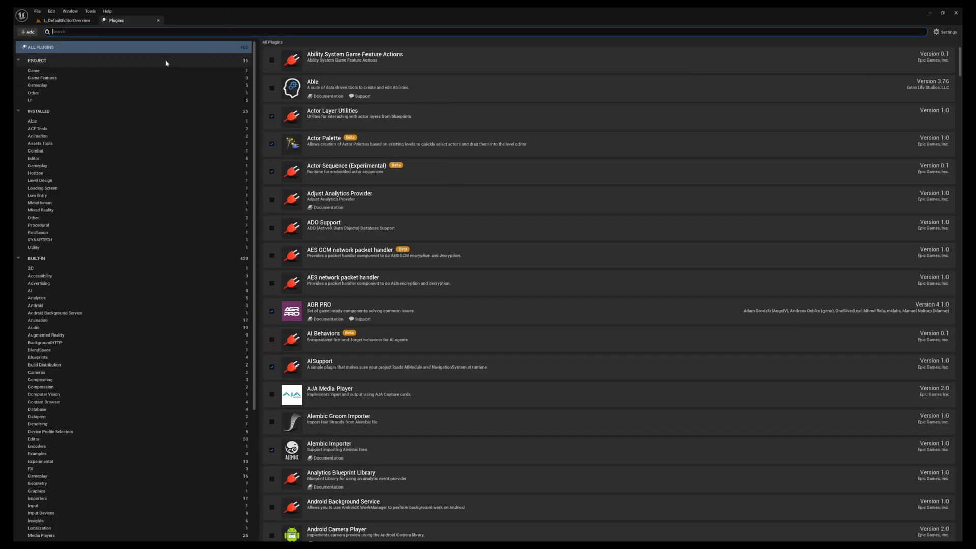
Close the plugin browser, open the retargeter RTG_UE4Manny_UE5Manny, and frame both mannequins in its preview
{"action": "left_click", "coordinate": [158, 19]}
{"action": "key", "text": "ctrl+space"}
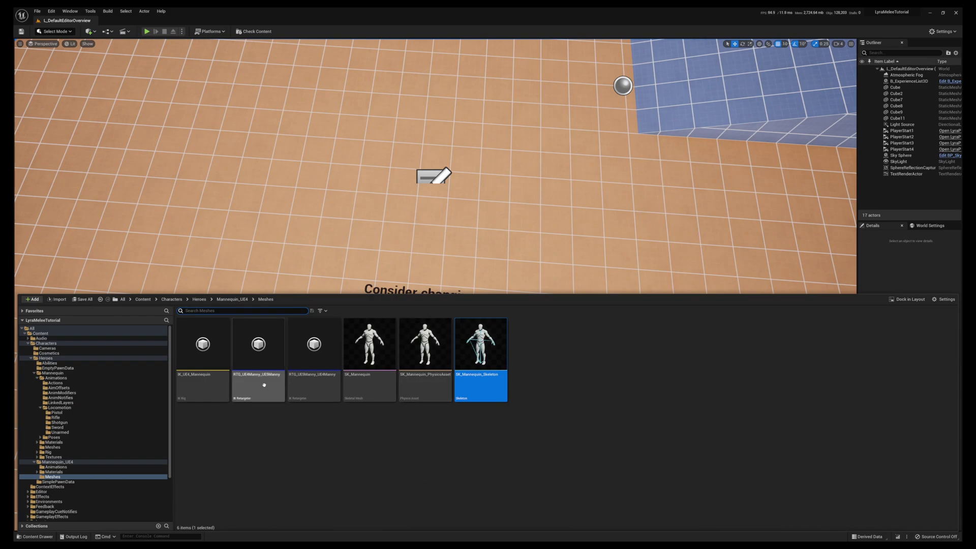
{"action": "double_click", "coordinate": [262, 363]}
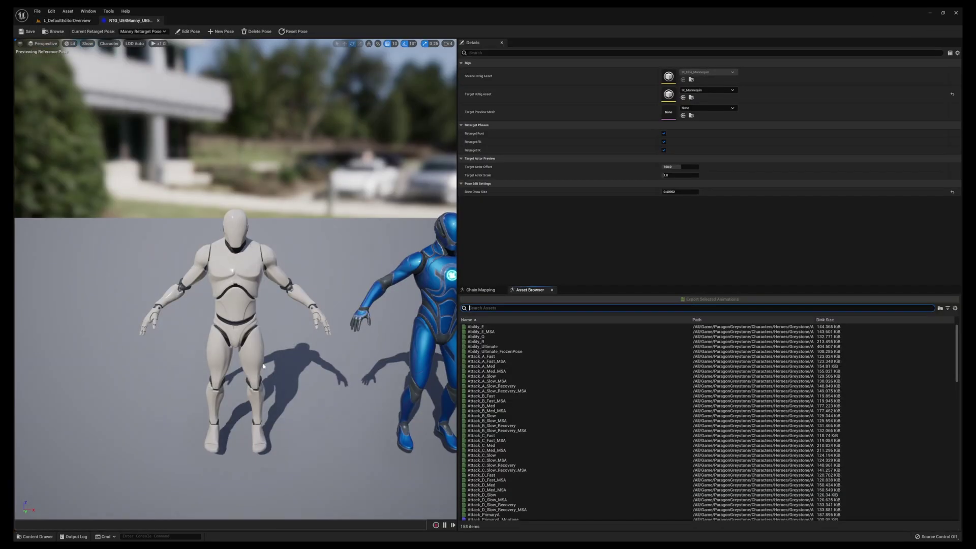
{"action": "right_click_drag", "start_coordinate": [350, 356], "coordinate": [356, 321]}
{"action": "key", "text": "s"}
{"action": "key", "text": "w"}
{"action": "key", "text": "e"}
{"action": "key", "text": "s"}
{"action": "key", "text": "q"}
{"action": "key", "text": "w"}
{"action": "right_click_drag", "start_coordinate": [337, 377], "coordinate": [318, 359]}
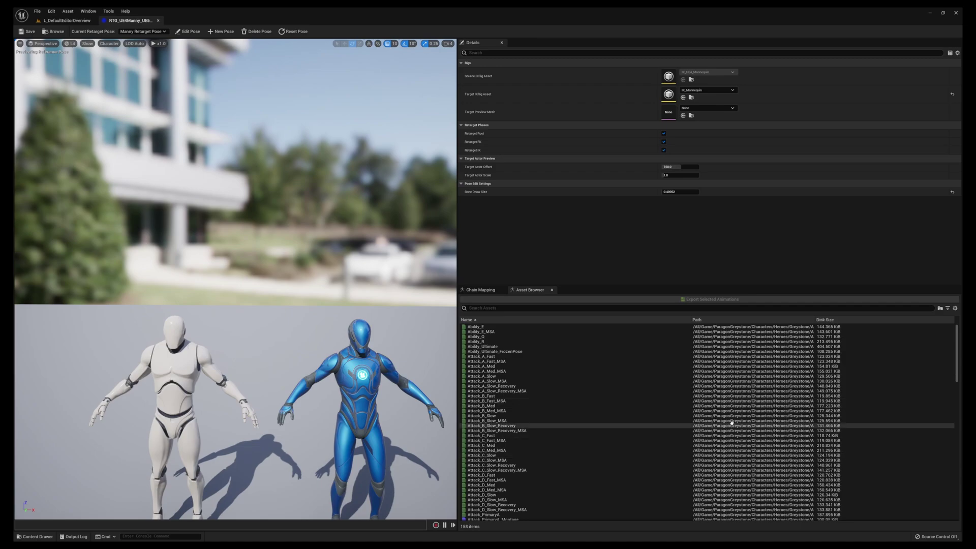
Preview the Greystone animation Attack_A_Fast in the retargeter and examine both mannequins' poses from another angle
{"action": "scroll", "coordinate": [732, 411], "scroll_direction": "down", "scroll_amount": 2}
{"action": "scroll", "coordinate": [734, 409], "scroll_direction": "down", "scroll_amount": 20}
{"action": "scroll", "coordinate": [735, 409], "scroll_direction": "up", "scroll_amount": 20}
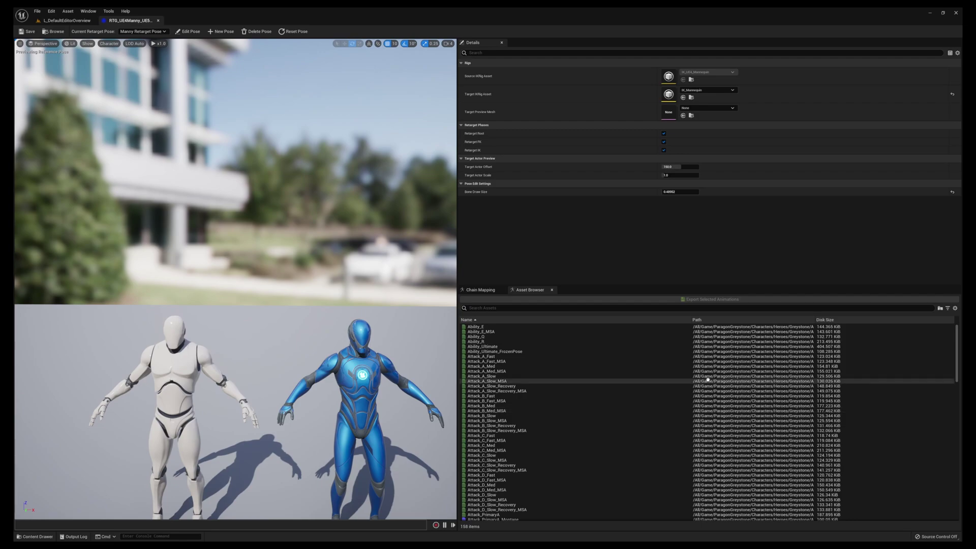
{"action": "left_click", "coordinate": [564, 356]}
{"action": "double_click", "coordinate": [563, 355]}
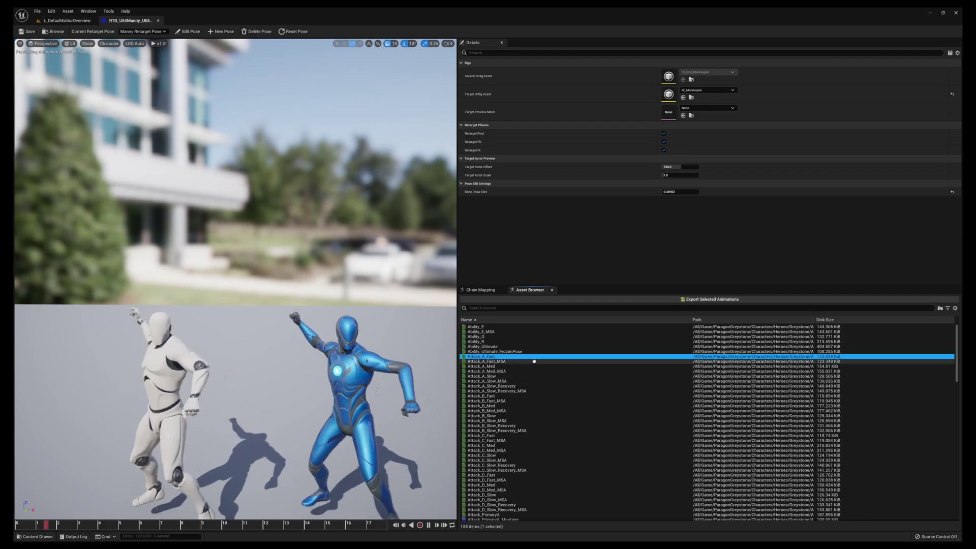
{"action": "right_click_drag", "start_coordinate": [356, 335], "coordinate": [571, 403]}
{"action": "key", "text": "s"}
{"action": "key", "text": "w"}
{"action": "key", "text": "a"}
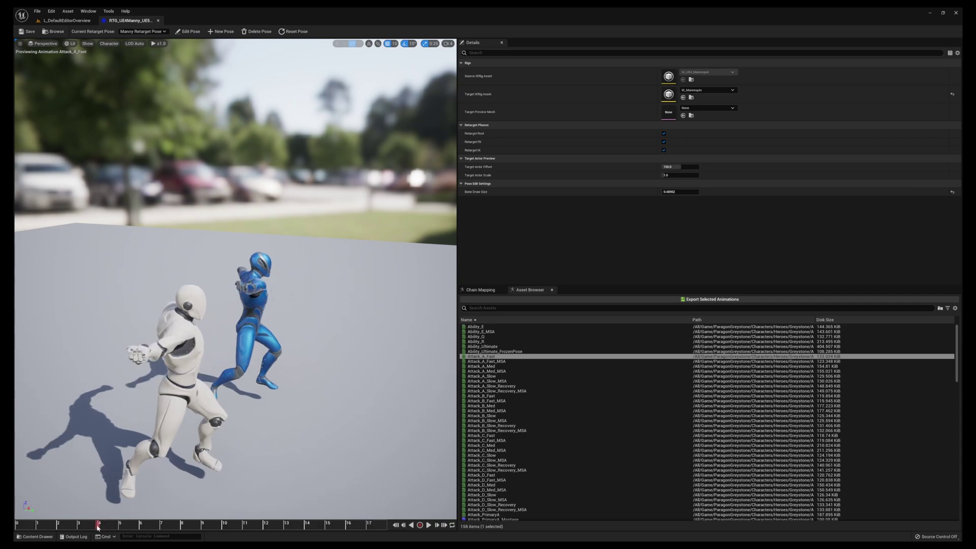
Scrub through the Attack_A_Fast and Attack_B_Slow animations in the retargeter and compare both mannequins' poses from another angle
{"action": "left_click_drag", "start_coordinate": [98, 528], "coordinate": [154, 528]}
{"action": "right_click_drag", "start_coordinate": [329, 484], "coordinate": [234, 458]}
{"action": "scroll", "coordinate": [559, 426], "scroll_direction": "down", "scroll_amount": 4}
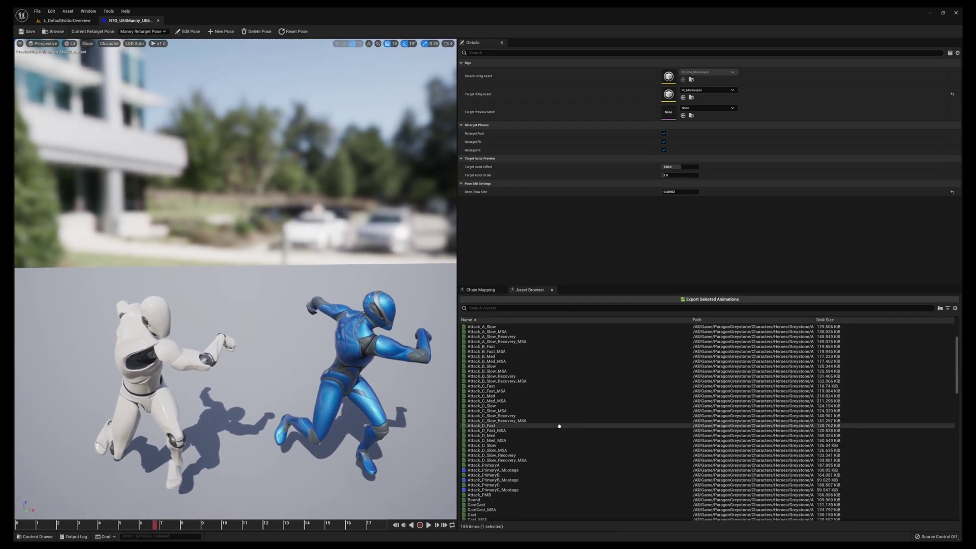
{"action": "left_click", "coordinate": [542, 367]}
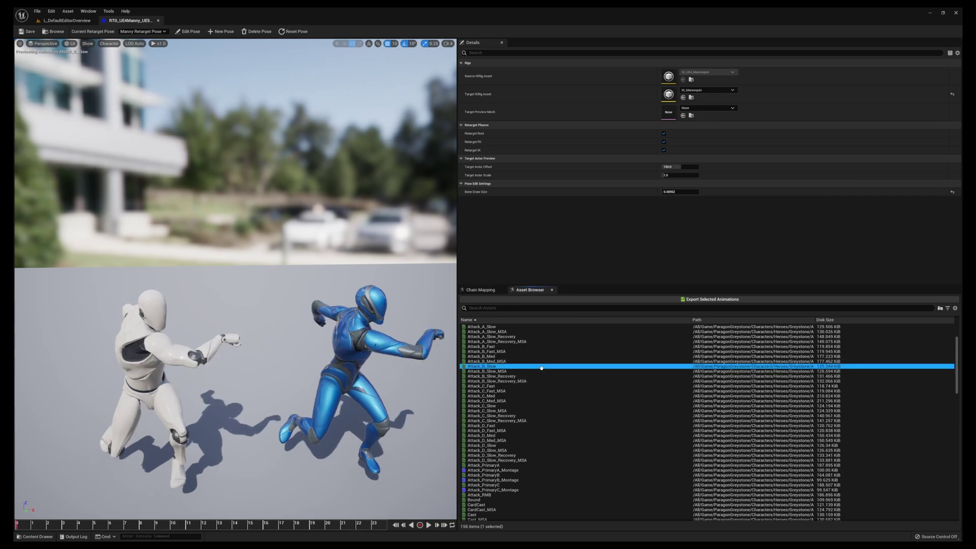
{"action": "left_click", "coordinate": [101, 529]}
{"action": "mouse_move", "coordinate": [101, 528]}
{"action": "left_mouse_down"}
{"action": "mouse_move", "coordinate": [60, 528]}
{"action": "mouse_move", "coordinate": [116, 528]}
{"action": "left_mouse_up"}
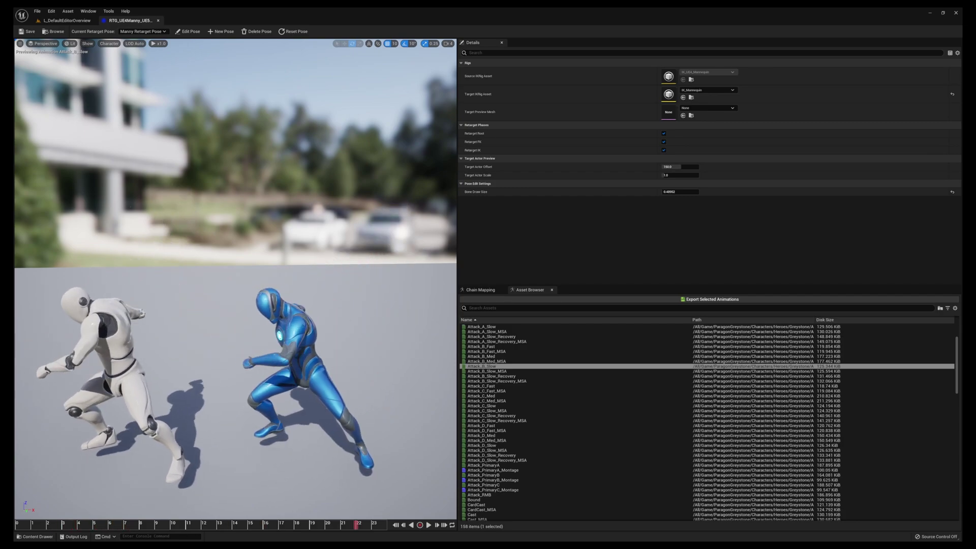
Preview Attack_A_Slow in the retargeter and export it as a retargeted animation into Mannequin/Animations/Locomotion/Sword
{"action": "left_click", "coordinate": [524, 356]}
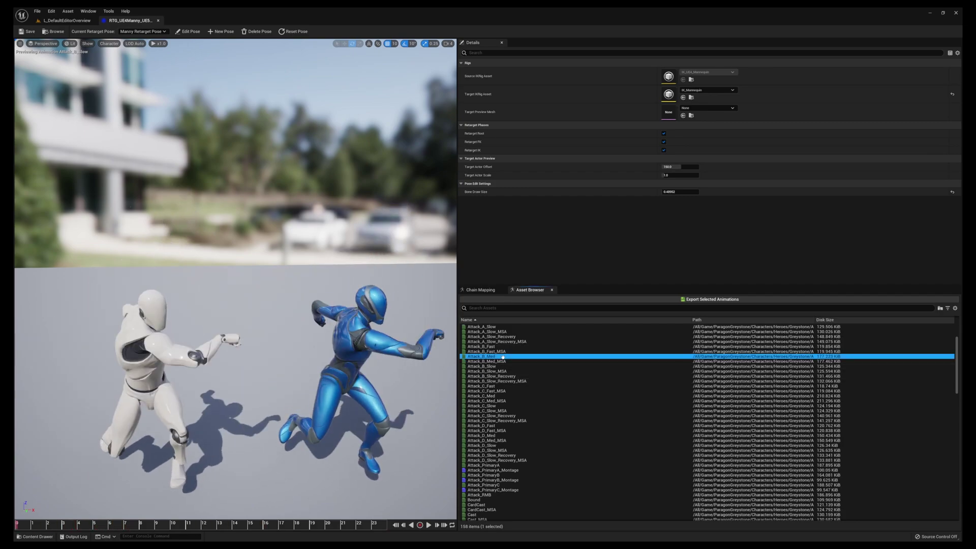
{"action": "scroll", "coordinate": [531, 370], "scroll_direction": "up", "scroll_amount": 2}
{"action": "scroll", "coordinate": [531, 370], "scroll_direction": "up", "scroll_amount": 1}
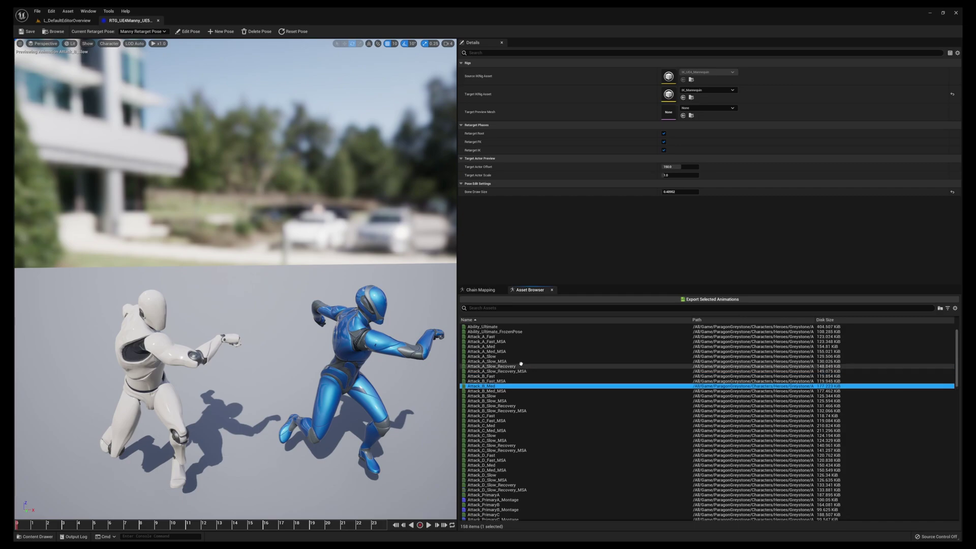
{"action": "left_click", "coordinate": [519, 356]}
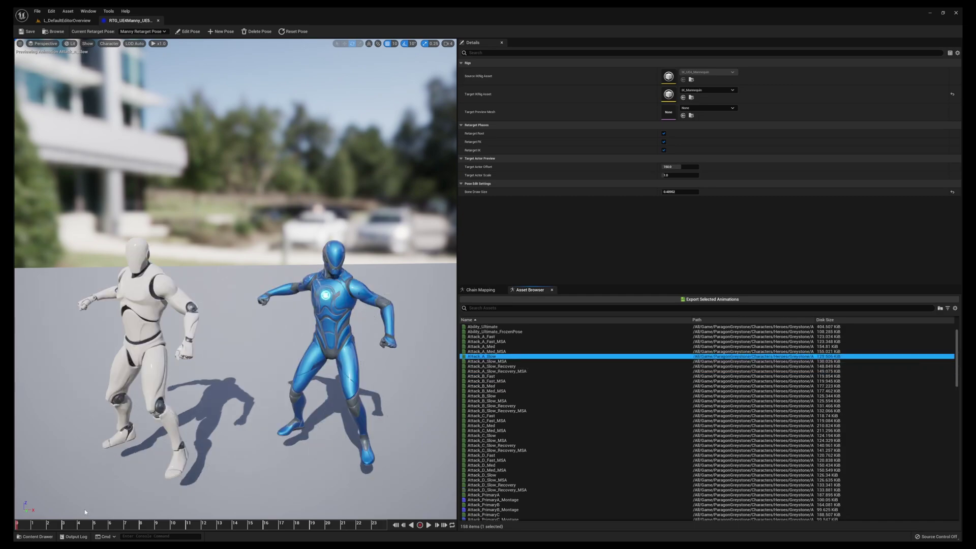
{"action": "left_click_drag", "start_coordinate": [43, 526], "coordinate": [172, 523]}
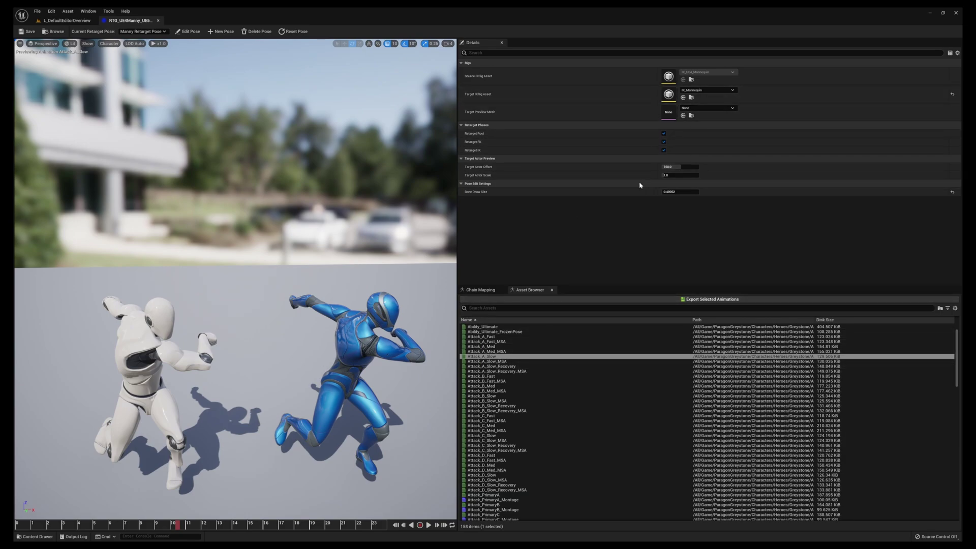
{"action": "left_click", "coordinate": [688, 303]}
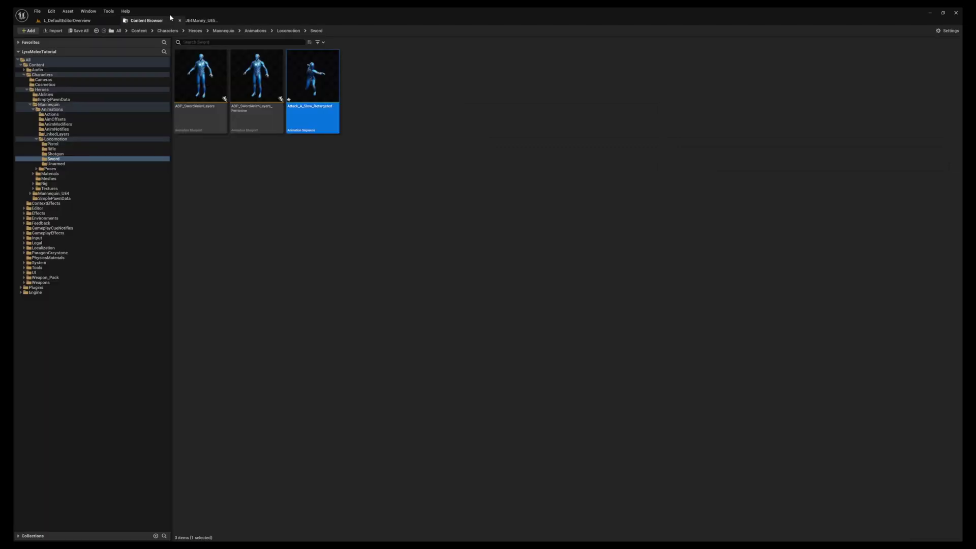
Open Attack_A_Slow_Retargeted to check its playback on the UE5 mannequin, and close it together with the Content Browser
{"action": "left_click_drag", "start_coordinate": [171, 17], "coordinate": [191, 21]}
{"action": "left_click", "coordinate": [400, 233]}
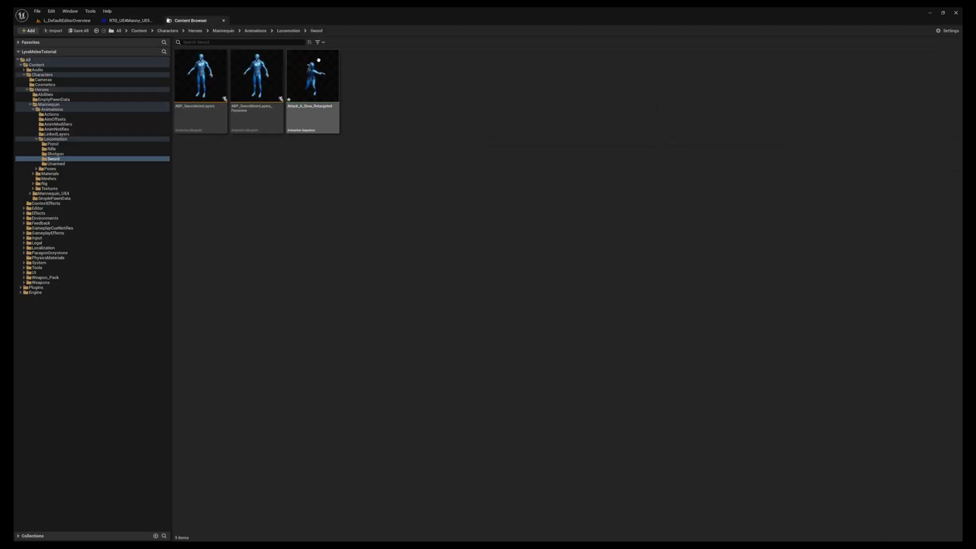
{"action": "double_click", "coordinate": [327, 99]}
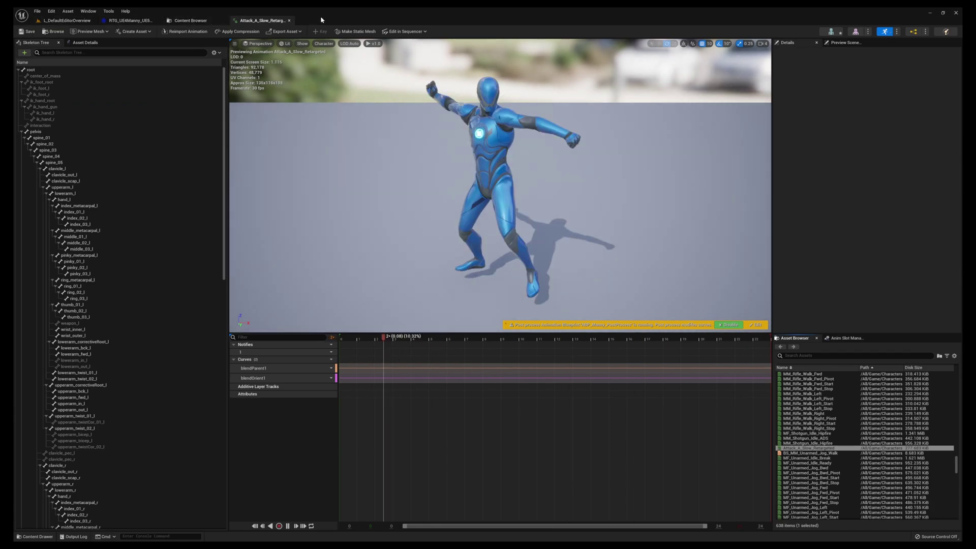
{"action": "key", "text": "ctrl+space"}
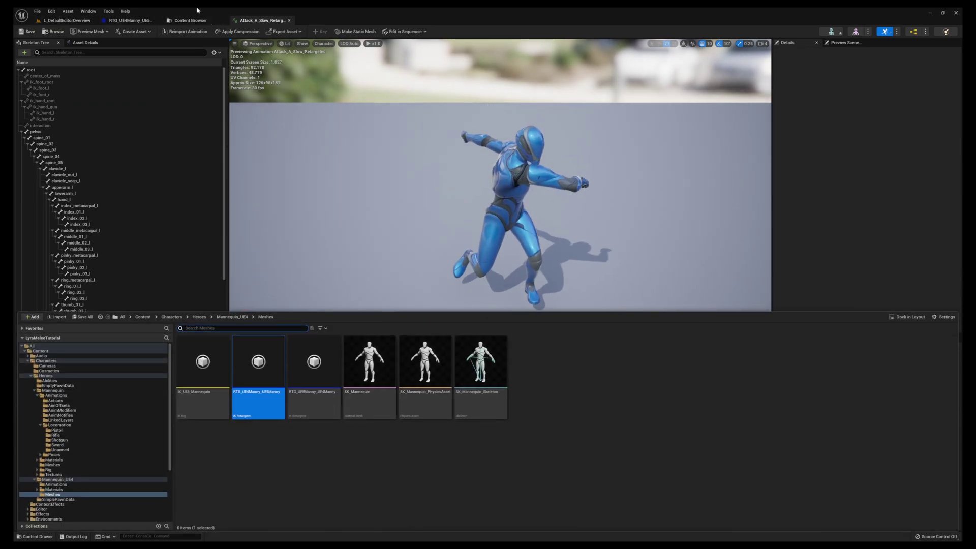
{"action": "key", "text": "ctrl+space"}
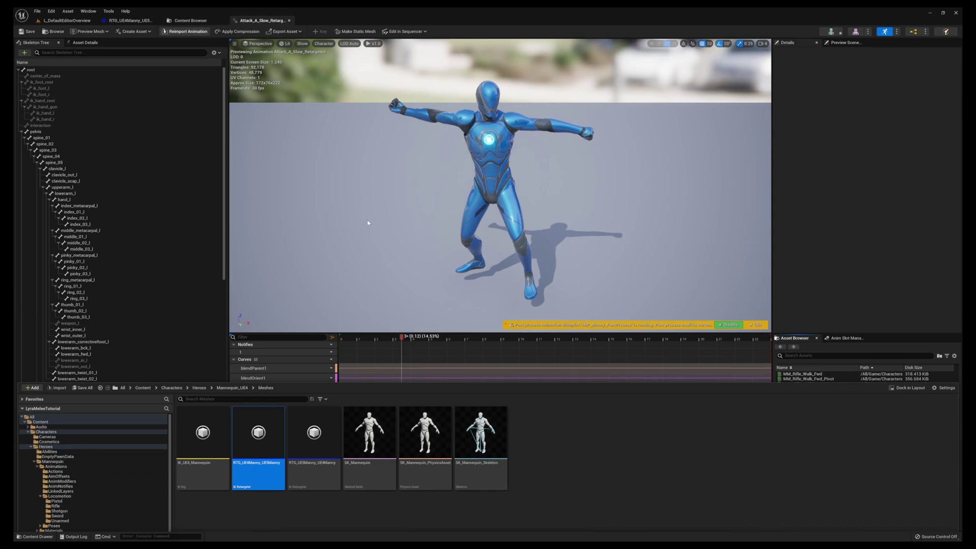
{"action": "left_click", "coordinate": [223, 21]}
{"action": "left_click", "coordinate": [224, 21]}
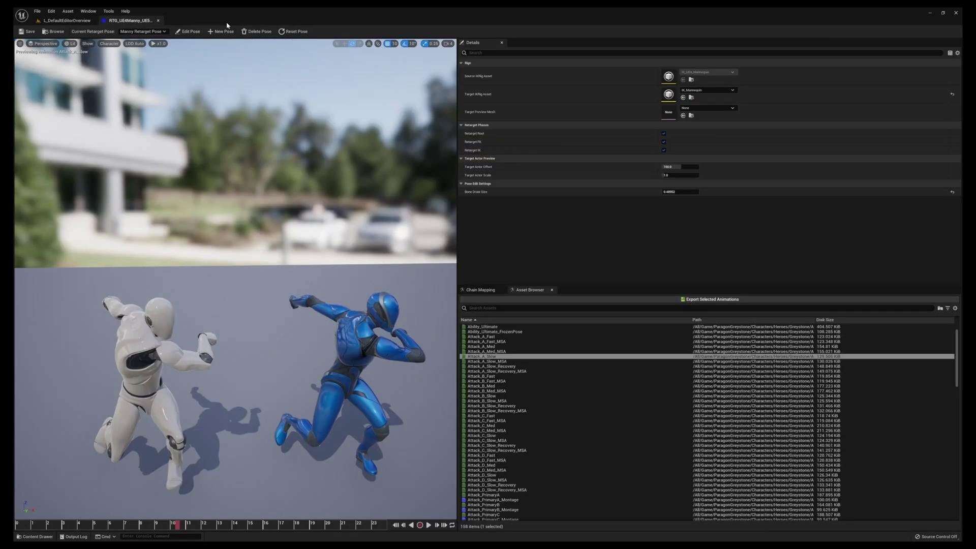
Create an animation montage named SwordAttack_1 from Attack_A_Slow_Retargeted in Heroes/Mannequin/Animations/Locomotion/Sword and save
{"action": "key", "text": "ctrl+space"}
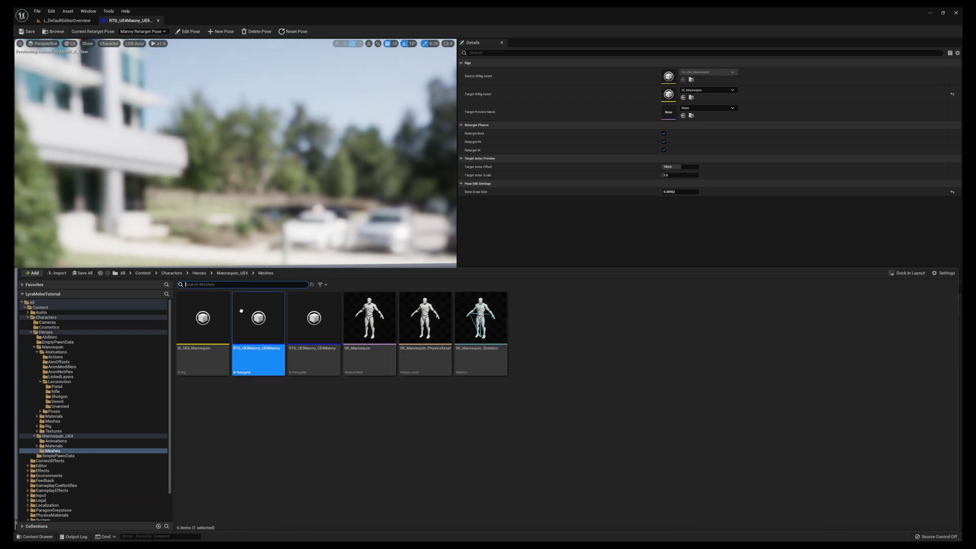
{"action": "left_click", "coordinate": [200, 273]}
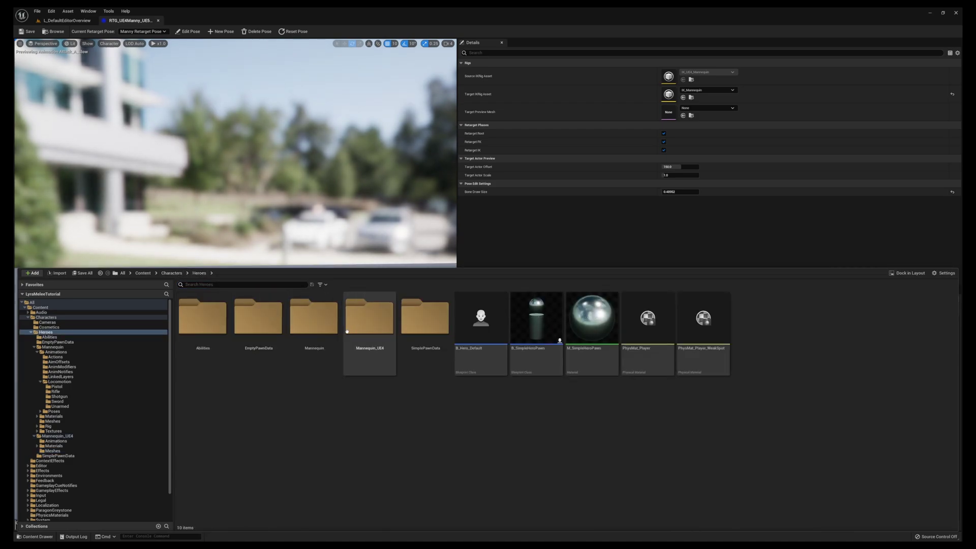
{"action": "double_click", "coordinate": [315, 326]}
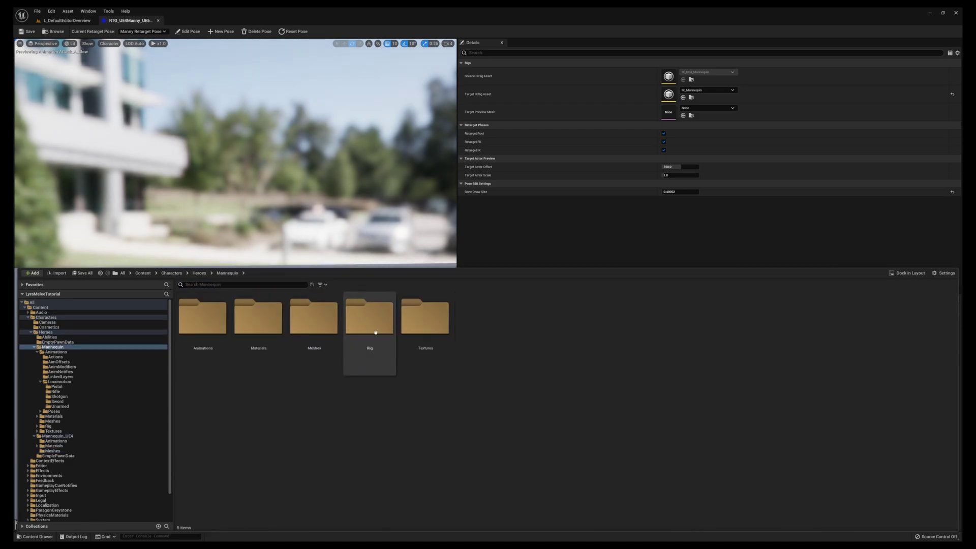
{"action": "double_click", "coordinate": [203, 318]}
{"action": "double_click", "coordinate": [482, 320]}
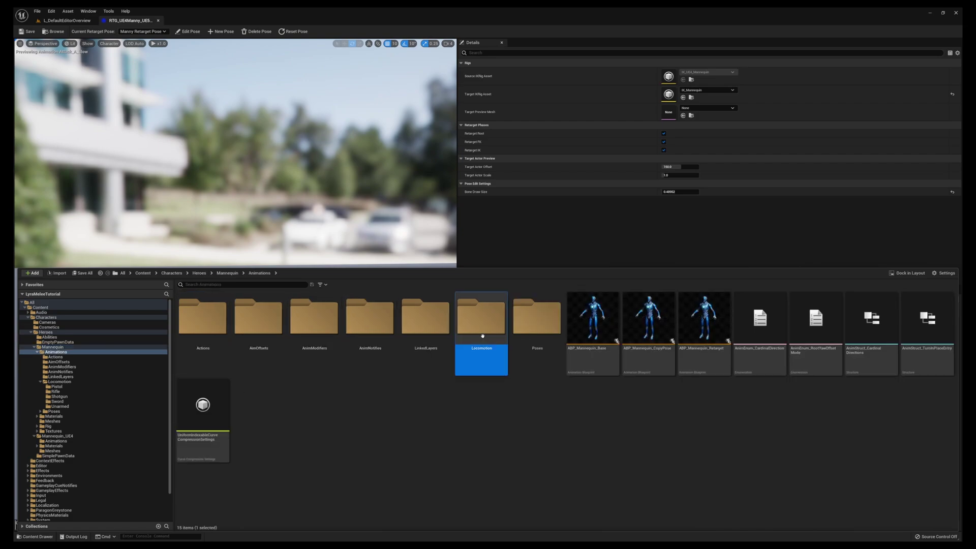
{"action": "double_click", "coordinate": [385, 324]}
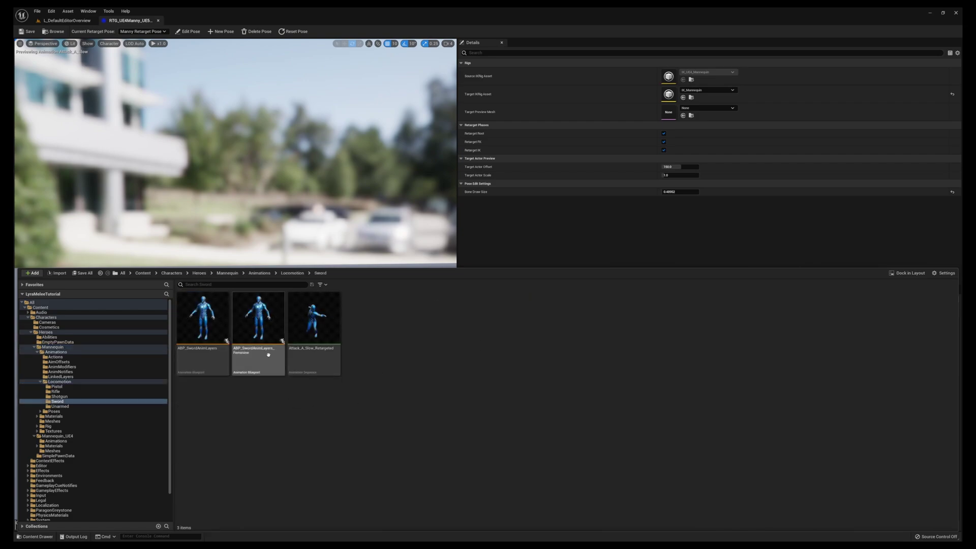
{"action": "left_click", "coordinate": [308, 325]}
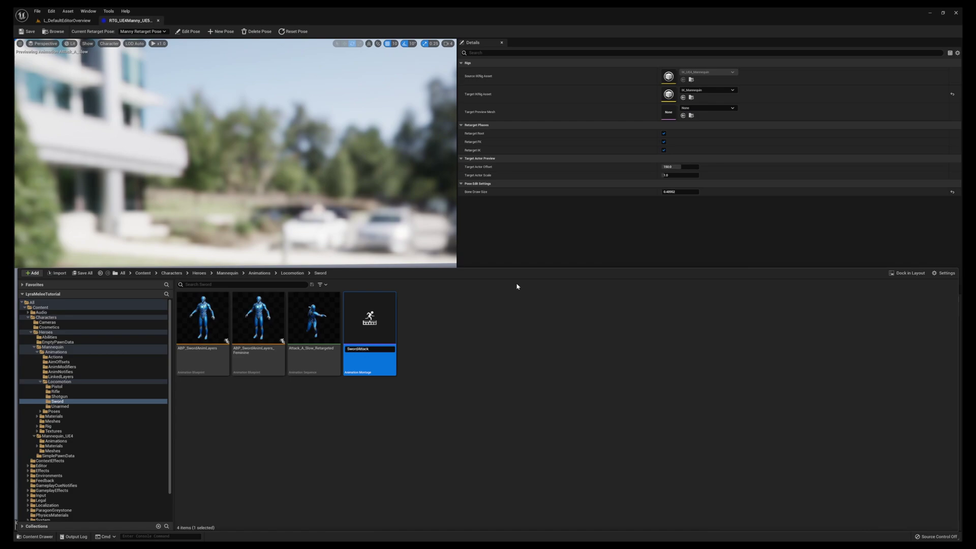
{"action": "key", "text": "Return"}
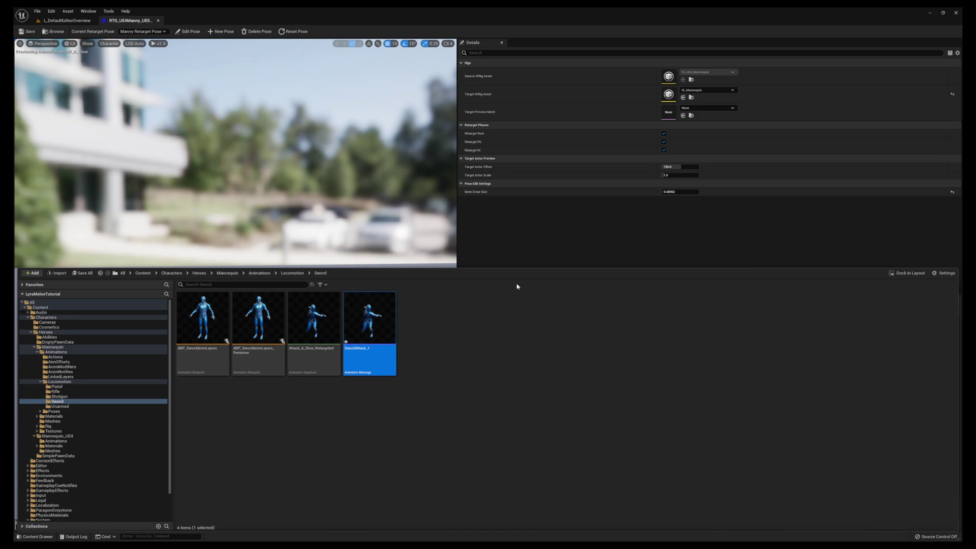
{"action": "left_click", "coordinate": [492, 361]}
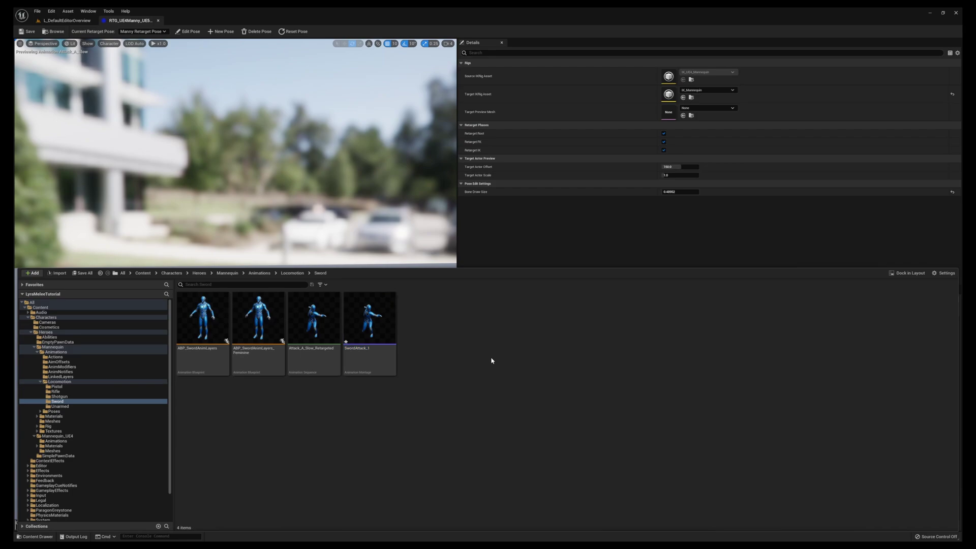
{"action": "left_click", "coordinate": [30, 32]}
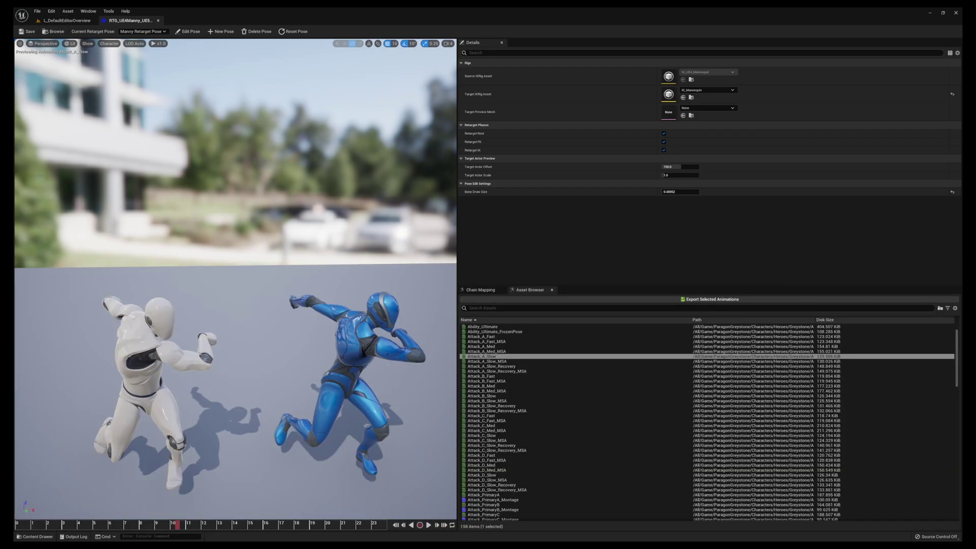
Set the SwordAttack_1 montage's slot to DefaultGroup.UpperBody, save the montage and close it
{"action": "left_click", "coordinate": [35, 537]}
{"action": "double_click", "coordinate": [369, 327]}
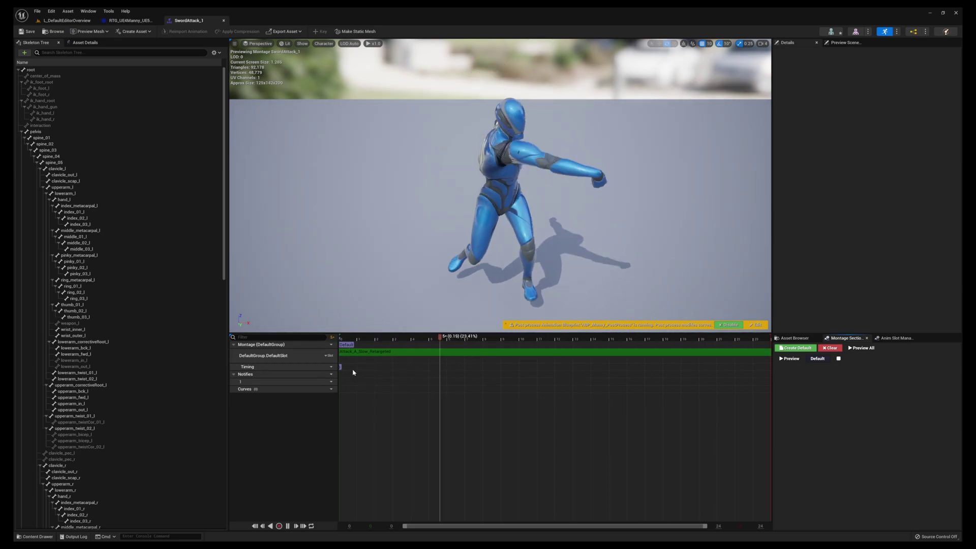
{"action": "left_click", "coordinate": [430, 399]}
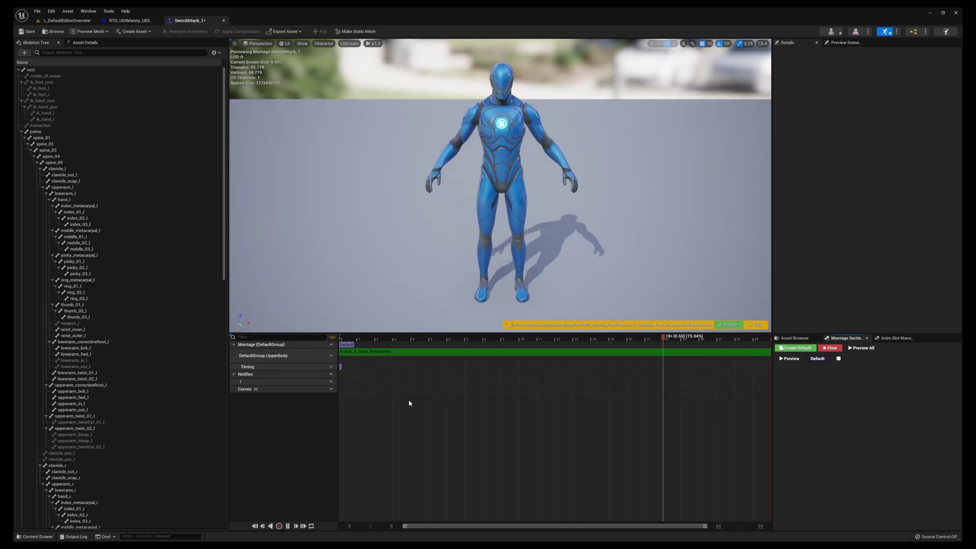
{"action": "left_click", "coordinate": [26, 31]}
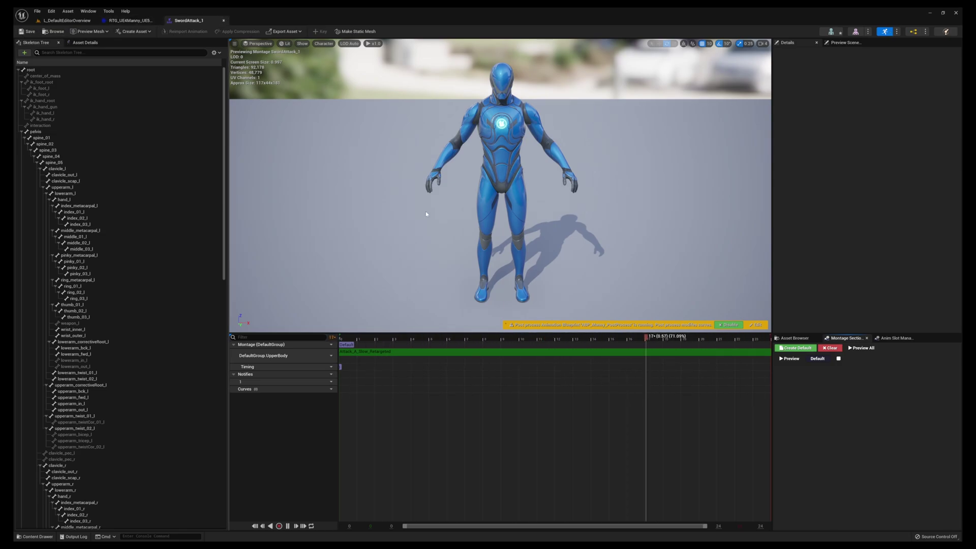
{"action": "left_click", "coordinate": [224, 20]}
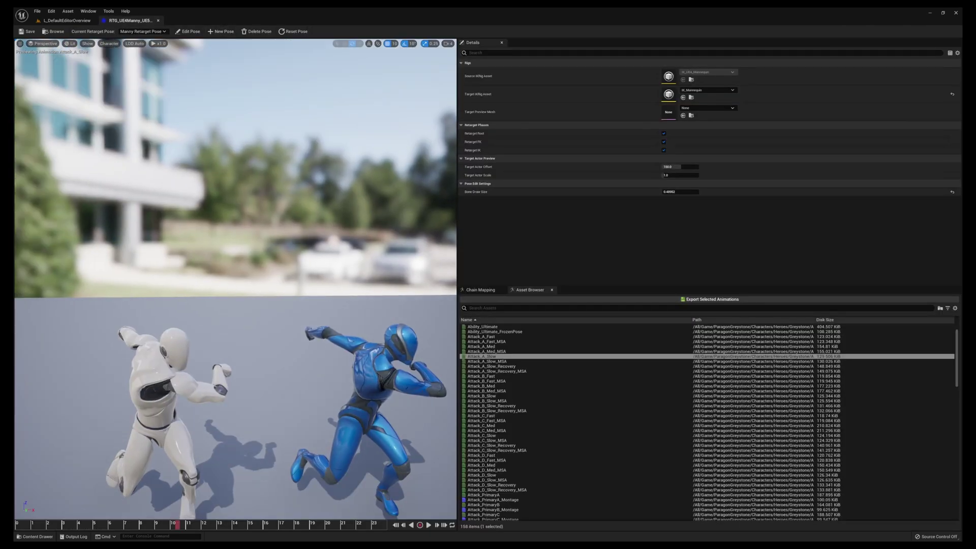
Add the AGR_Attack notify state to SwordAttack_1, spanning the swing from about frame 3 to frame 7, and save the montage
{"action": "key", "text": "ctrl+space"}
{"action": "double_click", "coordinate": [383, 330]}
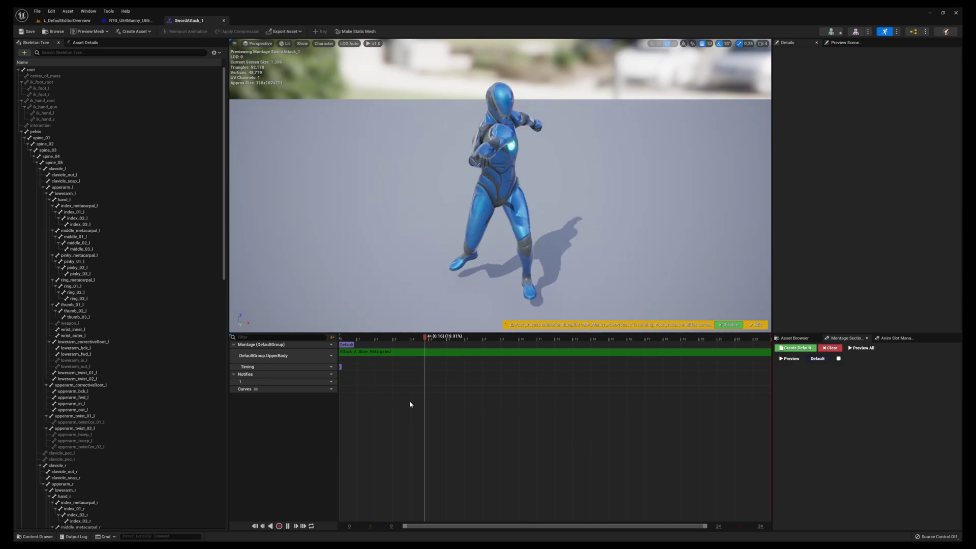
{"action": "left_click", "coordinate": [487, 427]}
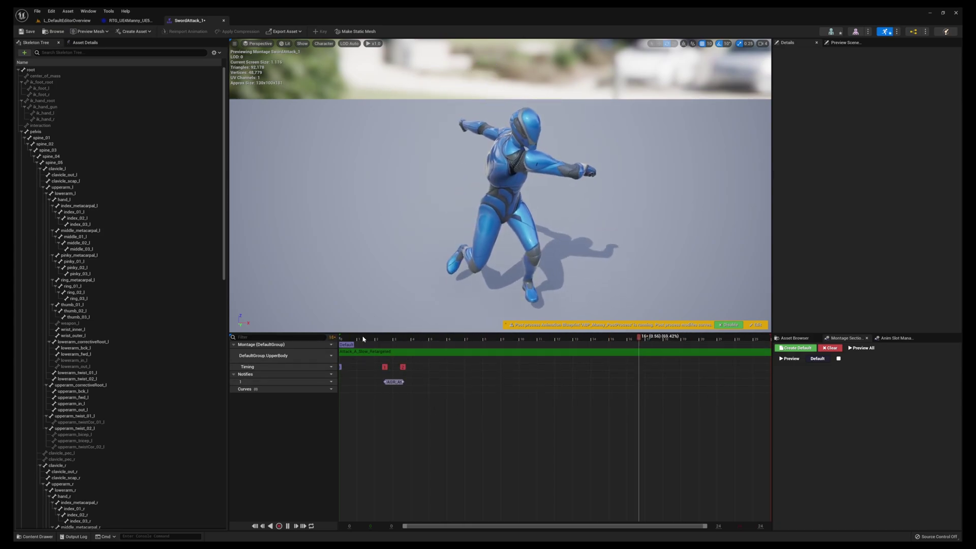
{"action": "mouse_move", "coordinate": [352, 339]}
{"action": "left_mouse_down"}
{"action": "mouse_move", "coordinate": [481, 347]}
{"action": "mouse_move", "coordinate": [349, 356]}
{"action": "mouse_move", "coordinate": [398, 353]}
{"action": "mouse_move", "coordinate": [378, 352]}
{"action": "mouse_move", "coordinate": [393, 355]}
{"action": "mouse_move", "coordinate": [394, 381]}
{"action": "mouse_move", "coordinate": [427, 381]}
{"action": "left_mouse_up"}
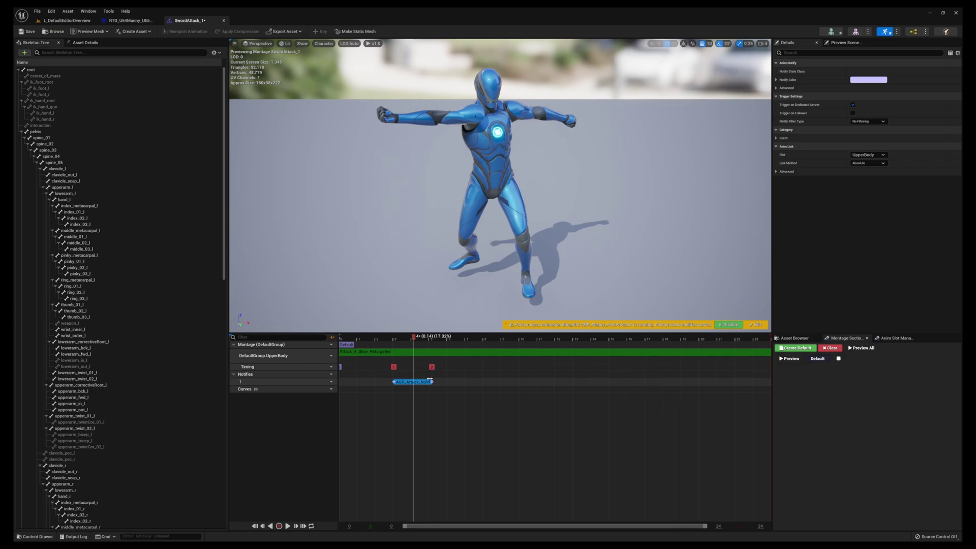
{"action": "left_click_drag", "start_coordinate": [413, 340], "coordinate": [468, 350]}
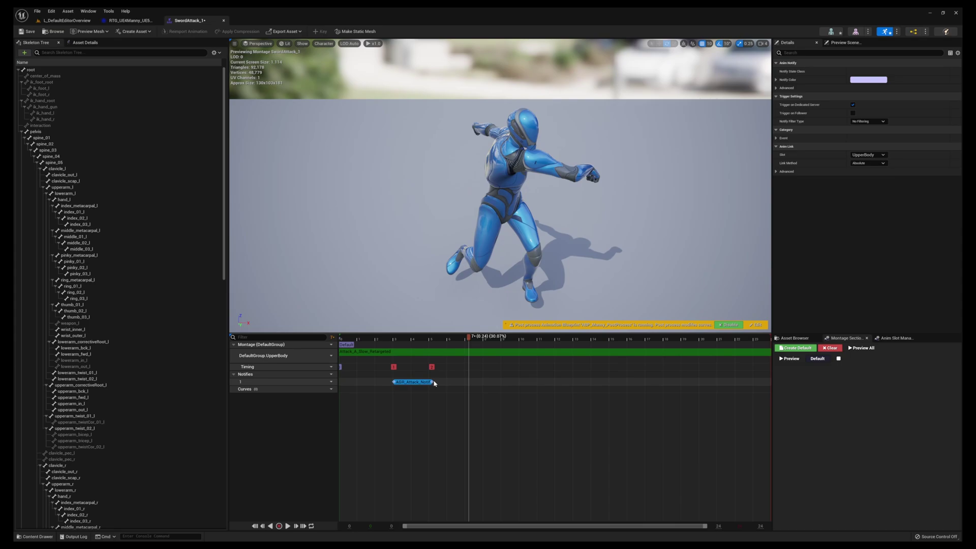
{"action": "left_click_drag", "start_coordinate": [435, 383], "coordinate": [463, 382]}
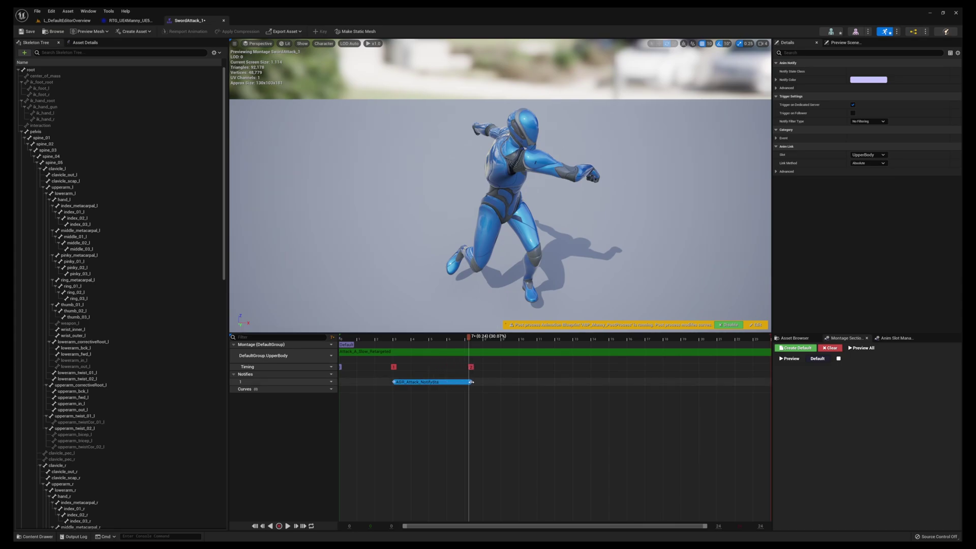
{"action": "left_click", "coordinate": [28, 32]}
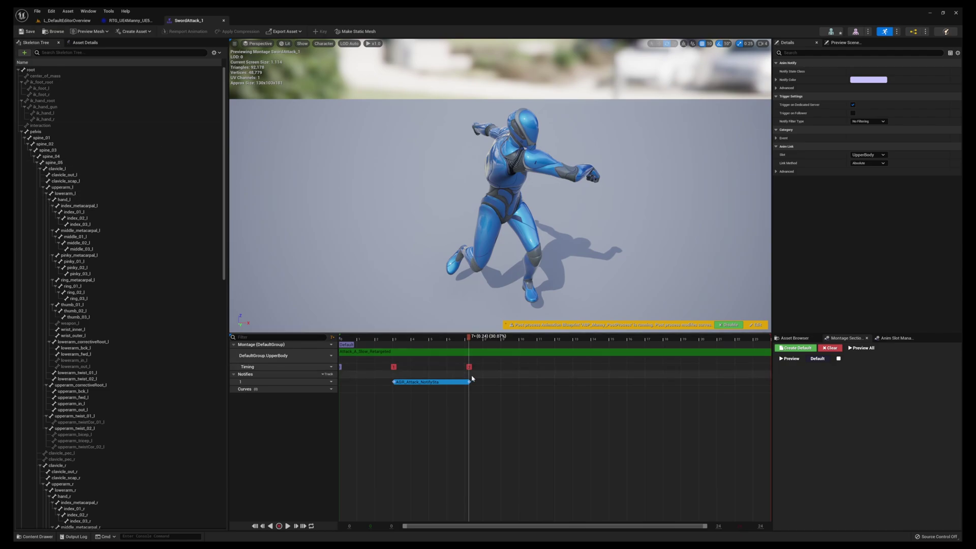
{"action": "mouse_move", "coordinate": [474, 344]}
{"action": "left_mouse_down"}
{"action": "mouse_move", "coordinate": [375, 343]}
{"action": "mouse_move", "coordinate": [471, 341]}
{"action": "mouse_move", "coordinate": [462, 341]}
{"action": "left_mouse_up"}
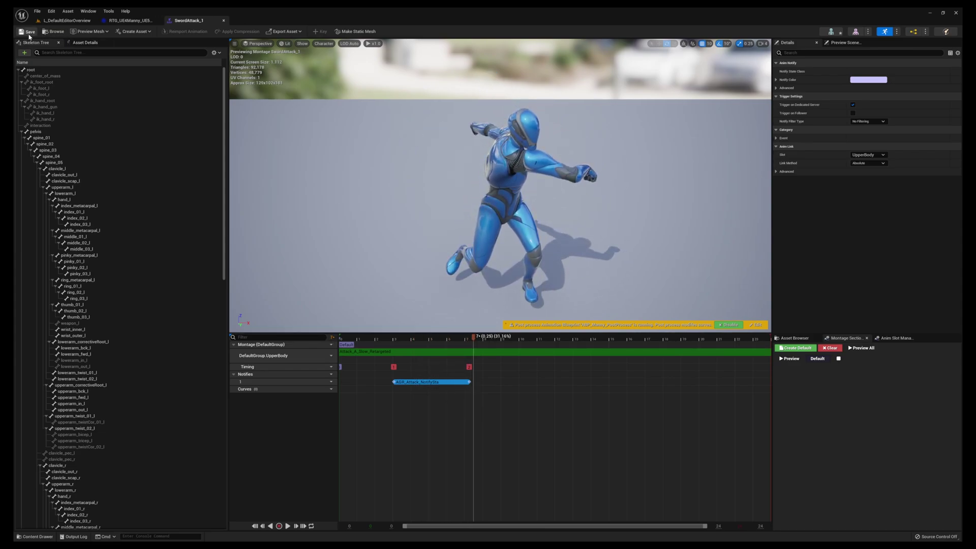
Switch to the L_DefaultEditorOverview level and show the Characters/Heroes folder in the content drawer
{"action": "left_click", "coordinate": [67, 21]}
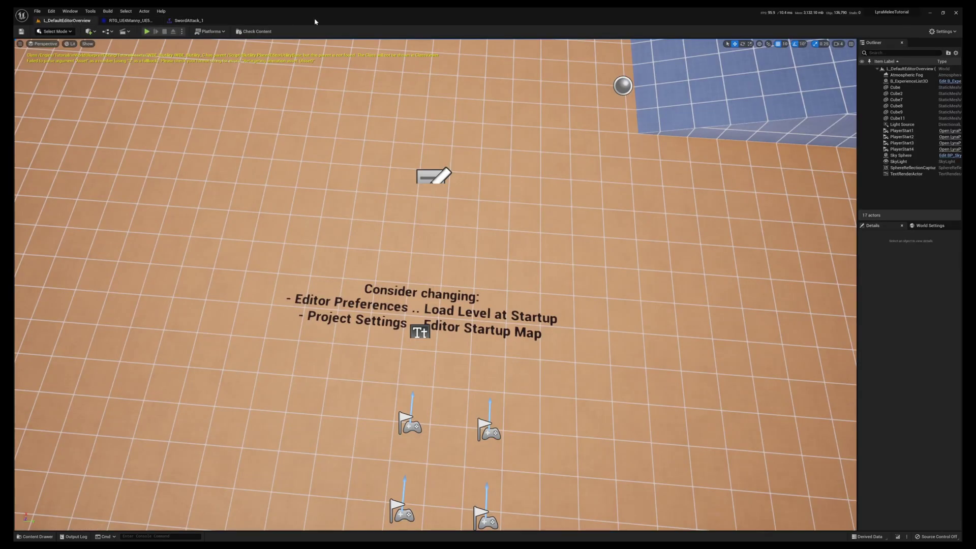
{"action": "right_click_drag", "start_coordinate": [438, 214], "coordinate": [433, 152]}
{"action": "key", "text": "ctrl+space"}
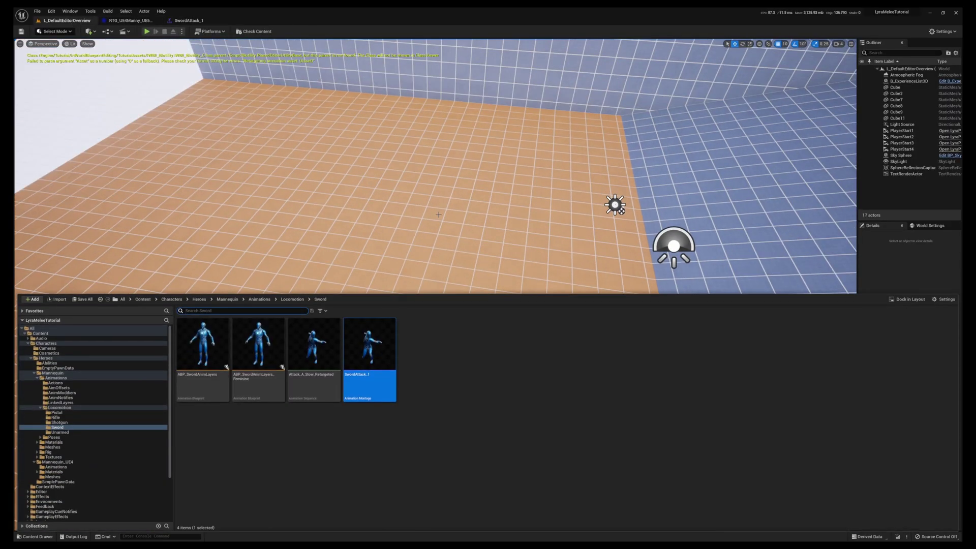
{"action": "left_click", "coordinate": [257, 447]}
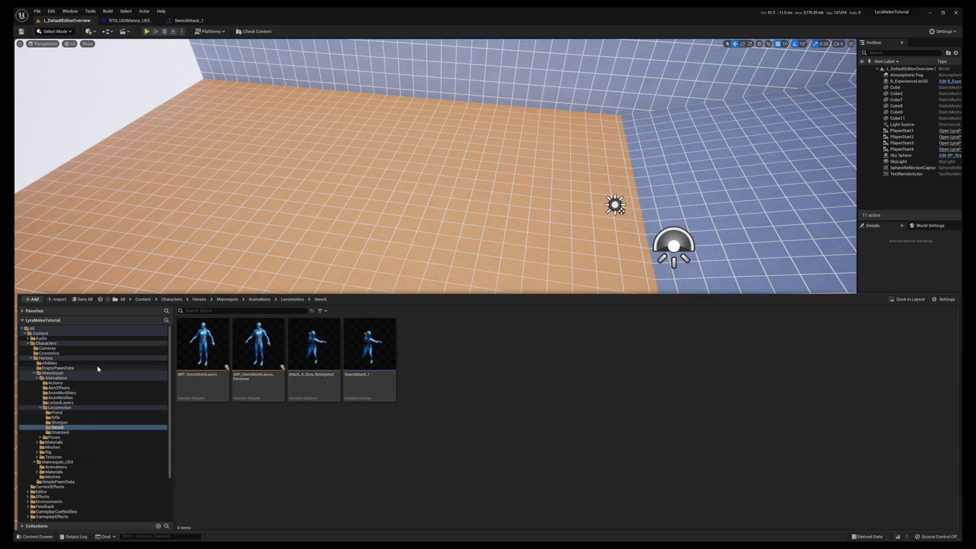
{"action": "left_click", "coordinate": [31, 359]}
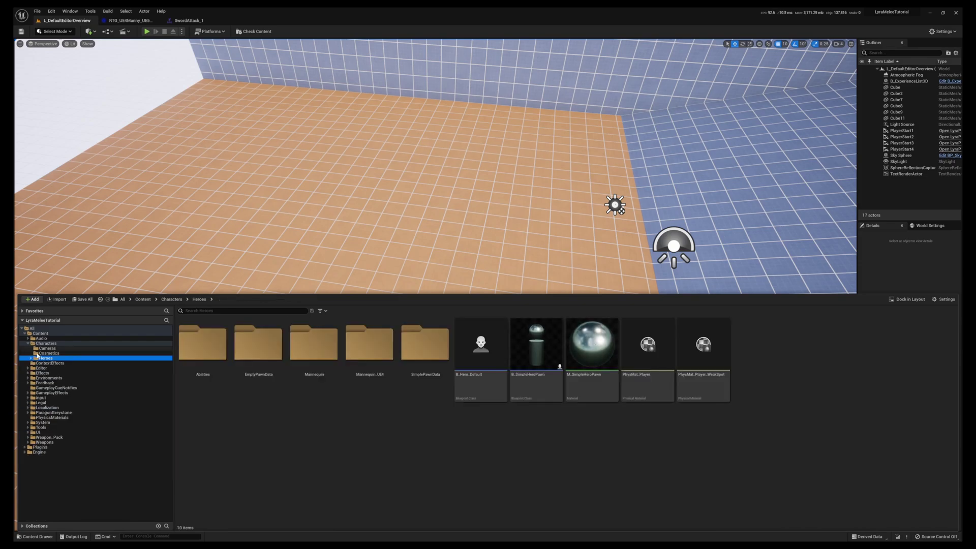
{"action": "left_click", "coordinate": [31, 359]}
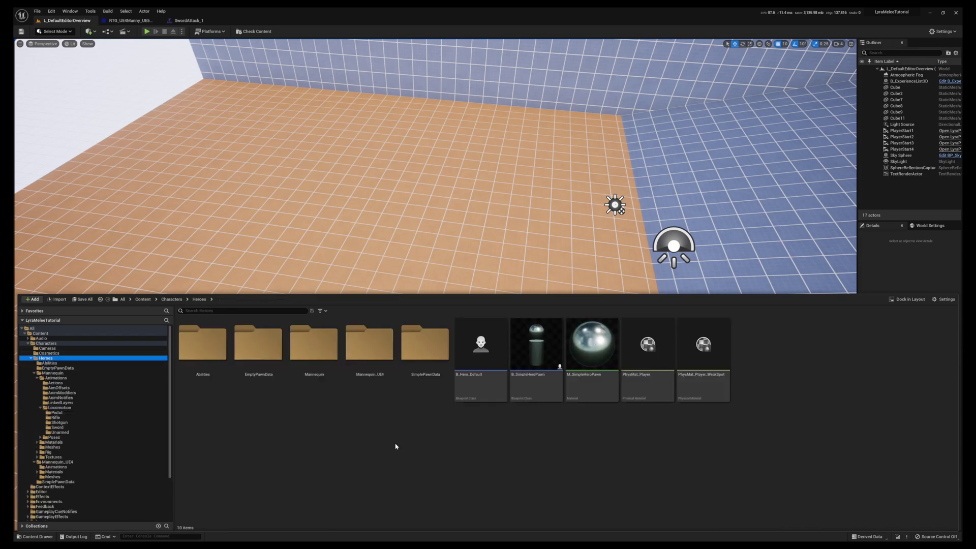
{"action": "right_click_drag", "start_coordinate": [470, 254], "coordinate": [478, 235]}
{"action": "key", "text": "s"}
{"action": "key", "text": "w"}
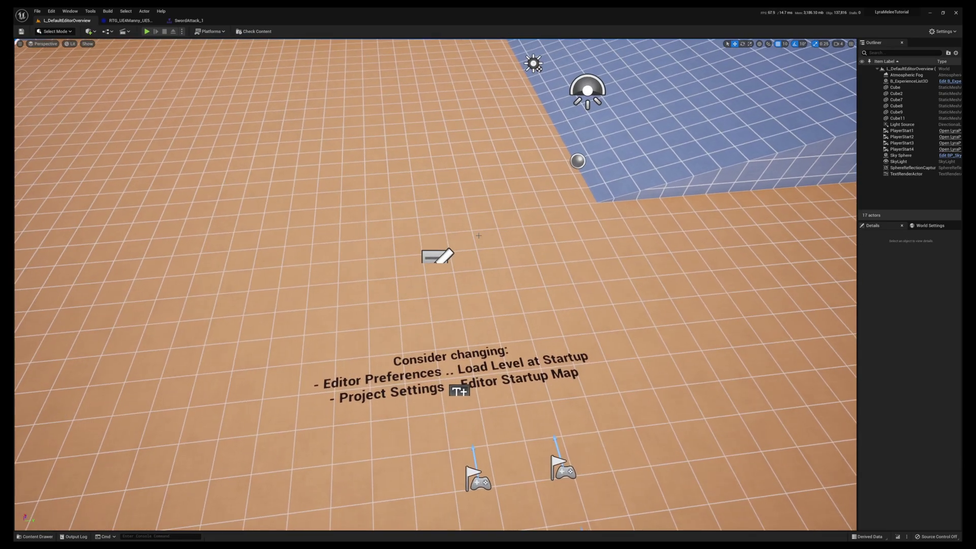